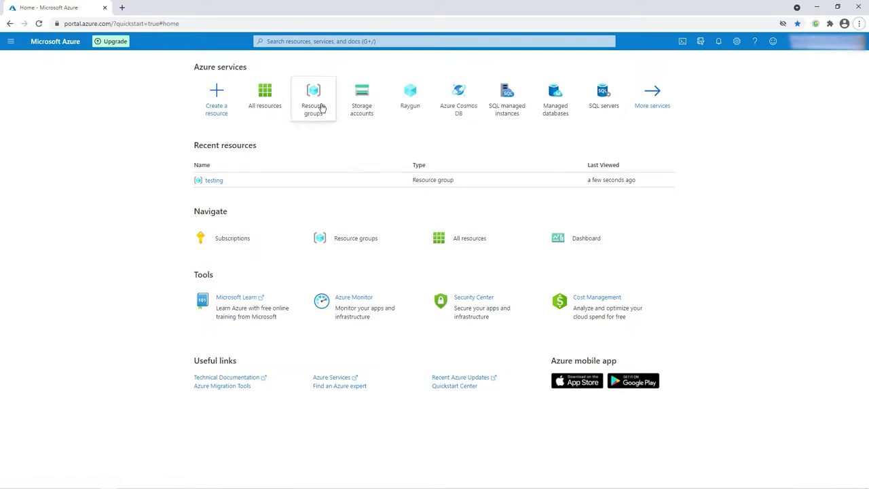
# Start a new storage account from Storage accounts, keeping the Free Trial subscription.
pyautogui.click(358, 102)
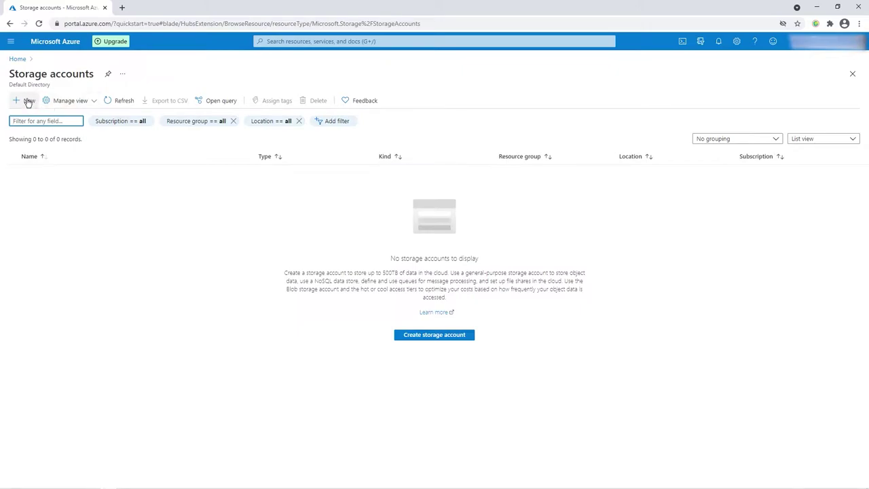
pyautogui.click(29, 102)
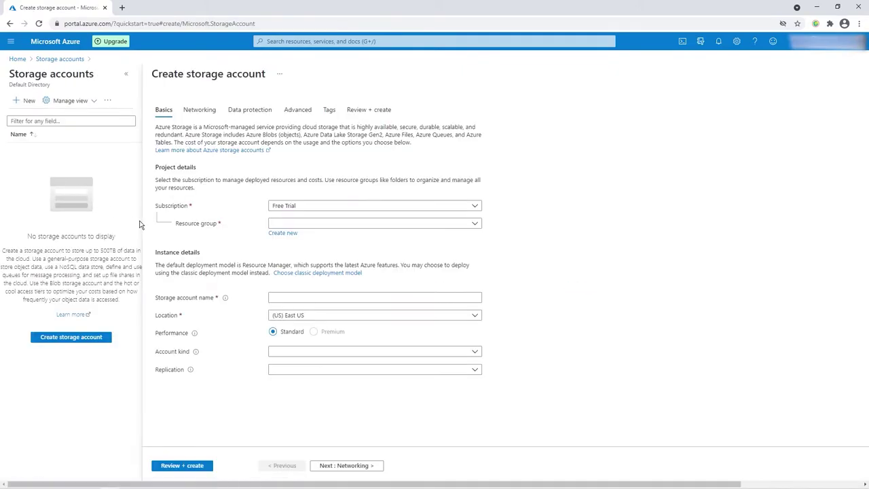
pyautogui.click(326, 210)
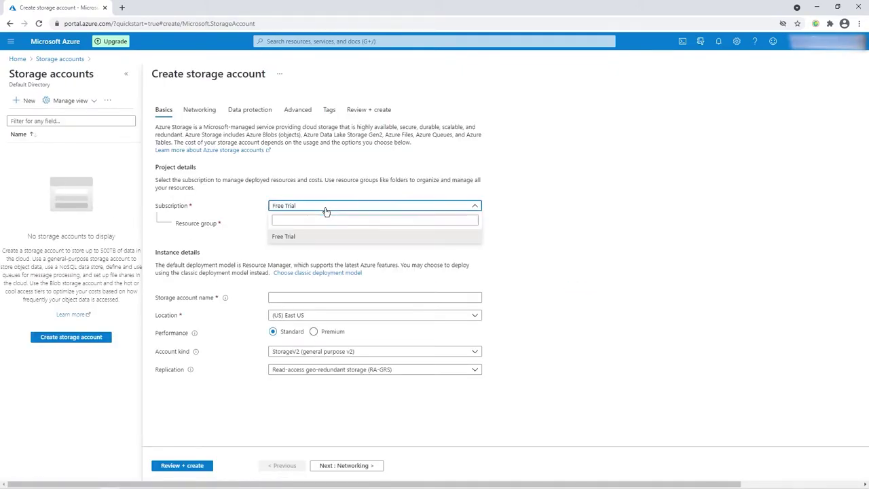
pyautogui.click(325, 210)
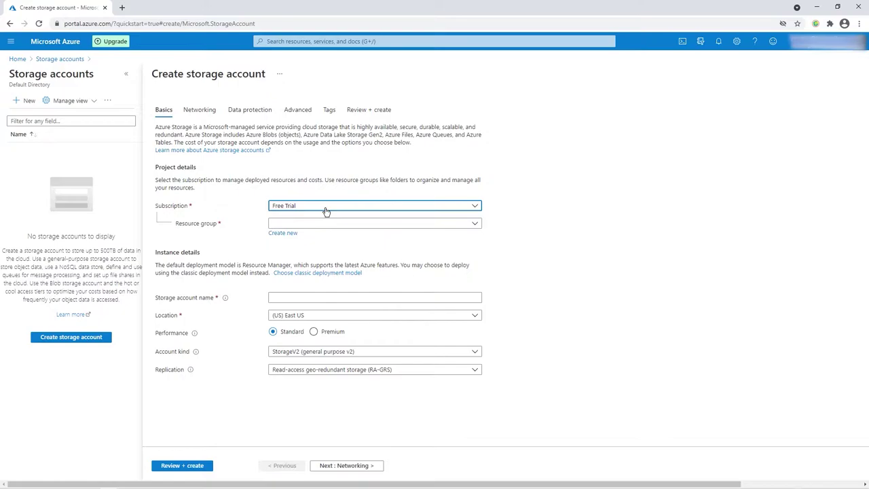
pyautogui.click(475, 227)
pyautogui.click(476, 227)
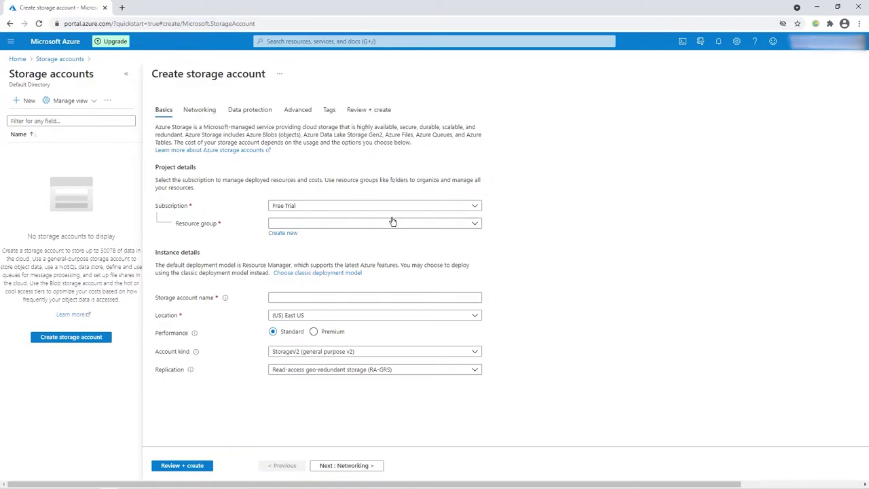
# Set the account's resource group to a newly created group named 'testing'.
pyautogui.click(331, 228)
pyautogui.click(331, 228)
pyautogui.click(292, 233)
pyautogui.write('testing')
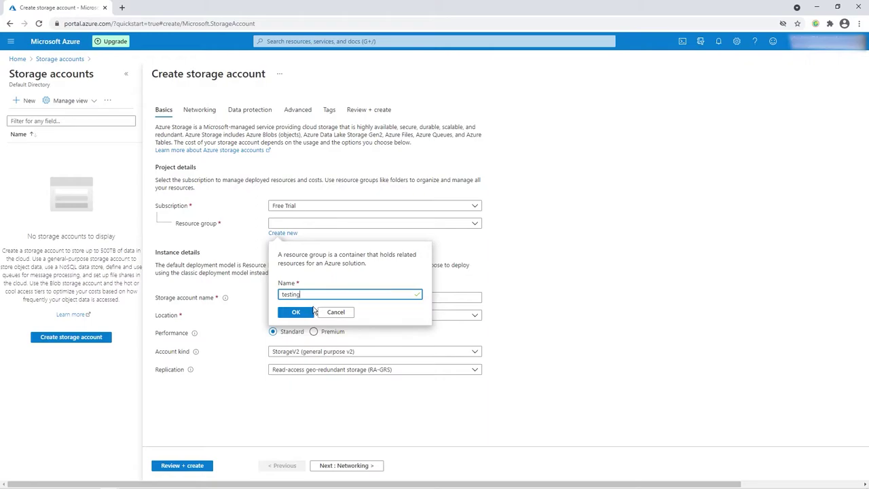
pyautogui.click(300, 314)
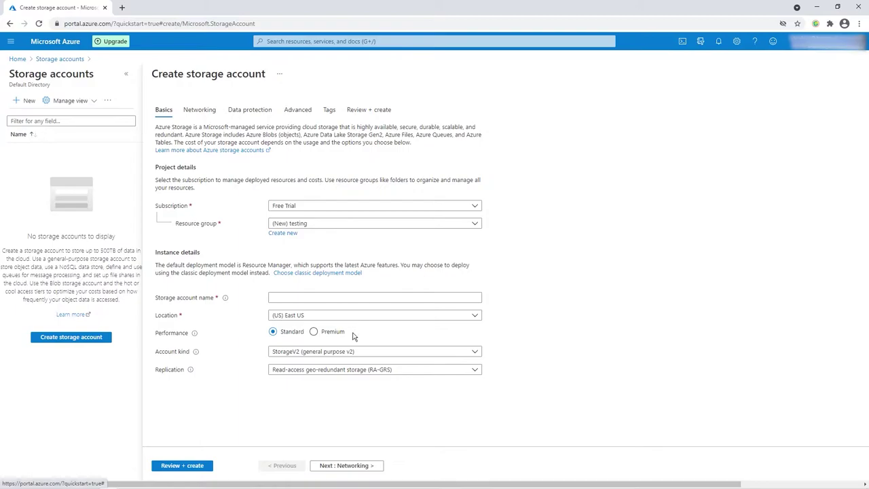
# Enter account name testazuregiscostorage, keeping region (US) East US and kind StorageV2.
pyautogui.click(333, 298)
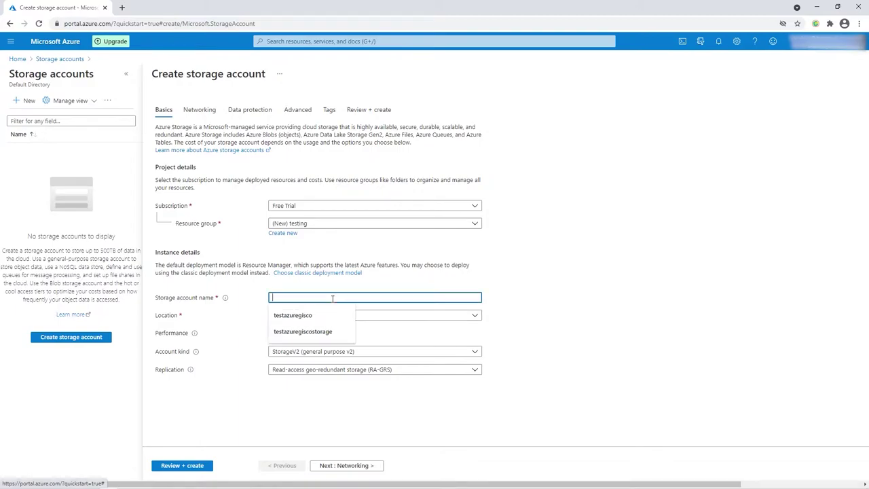
pyautogui.click(321, 333)
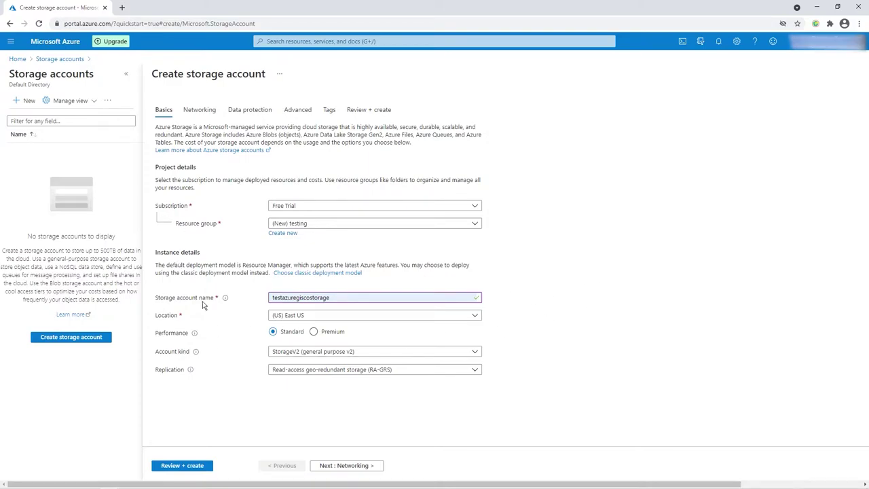
pyautogui.moveTo(225, 300)
pyautogui.moveTo(194, 334)
pyautogui.click(305, 317)
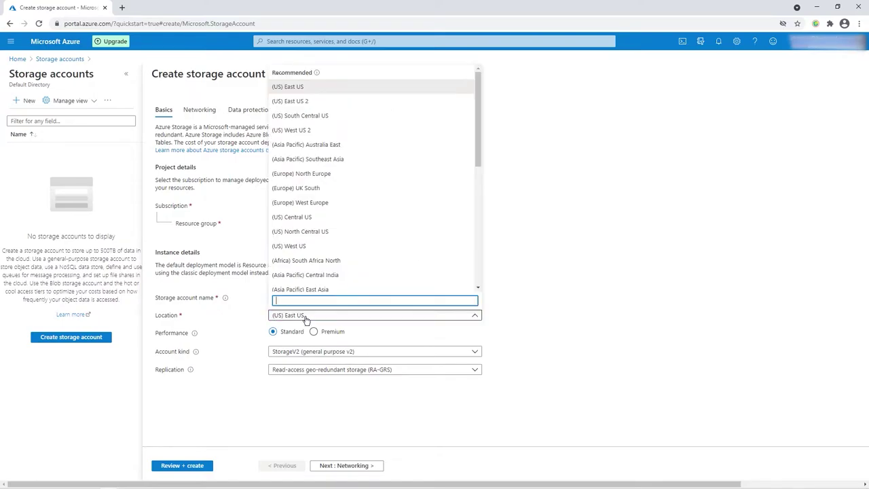
pyautogui.click(305, 317)
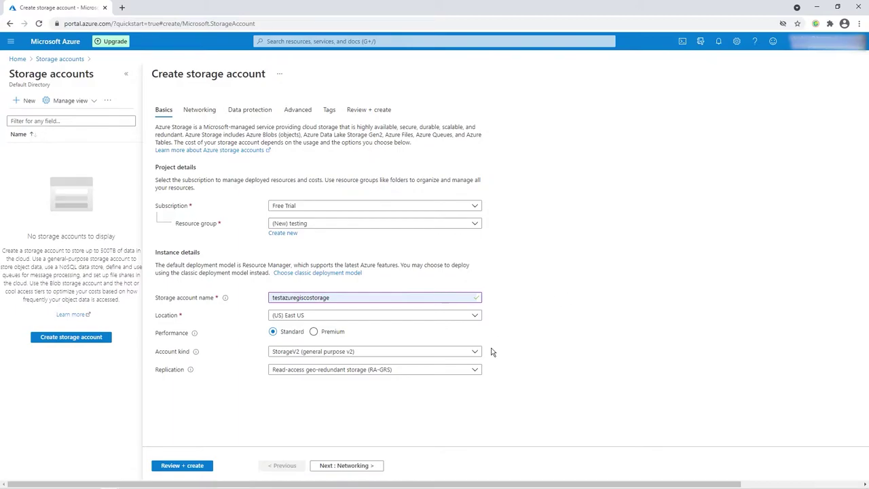
pyautogui.click(308, 352)
pyautogui.click(309, 352)
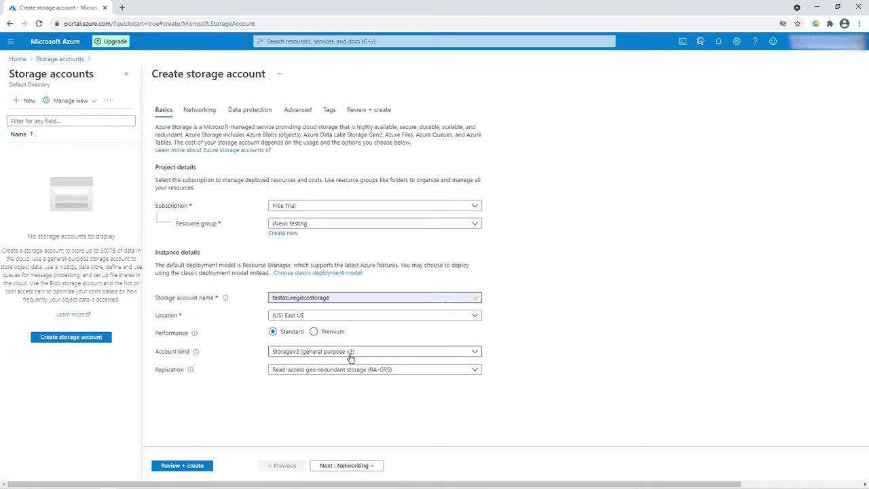
# Choose Locally-redundant storage (LRS) as the replication option.
pyautogui.click(380, 369)
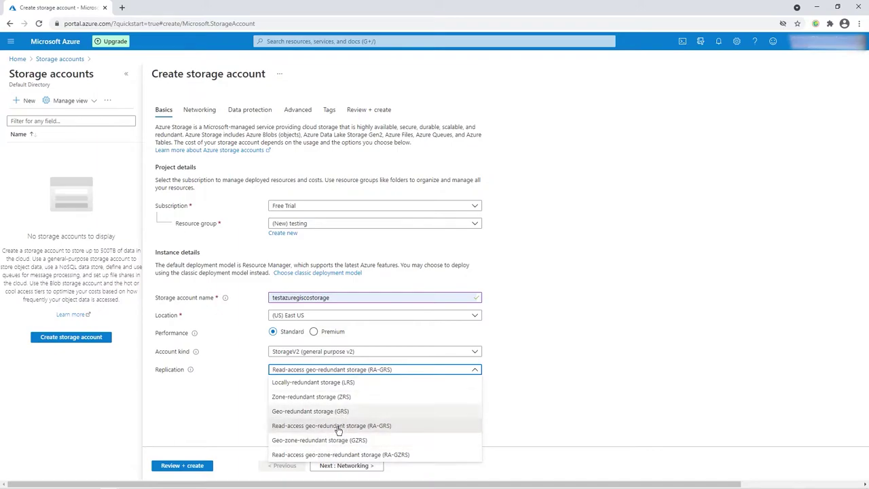
pyautogui.click(359, 385)
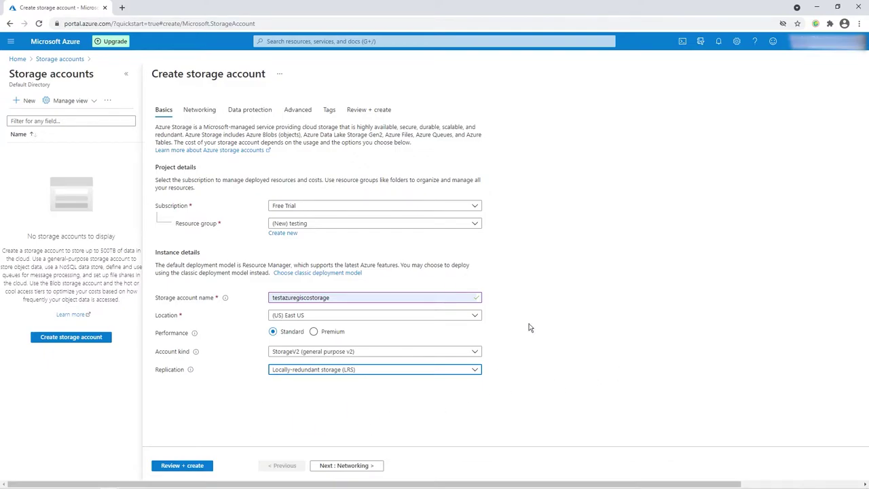
# Pass through the Networking, Data protection, Advanced and Tags tabs with defaults to Review + create.
pyautogui.click(354, 466)
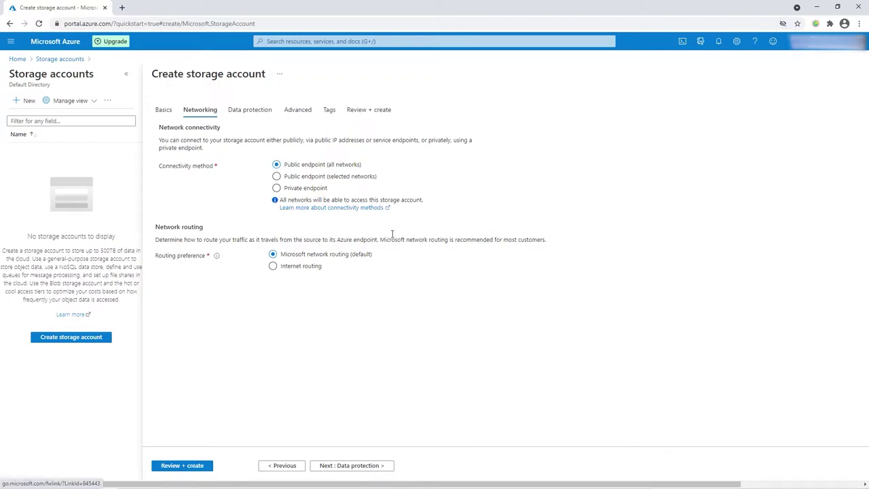
pyautogui.click(253, 117)
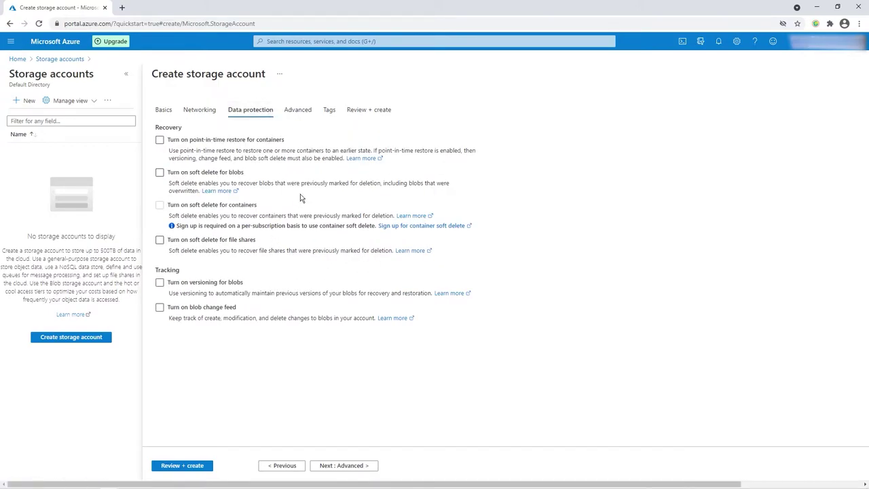
pyautogui.click(304, 113)
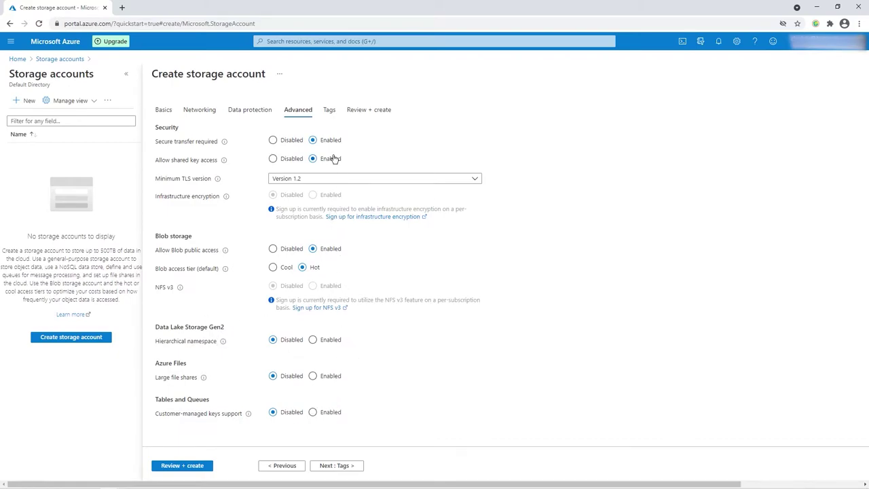
pyautogui.click(330, 111)
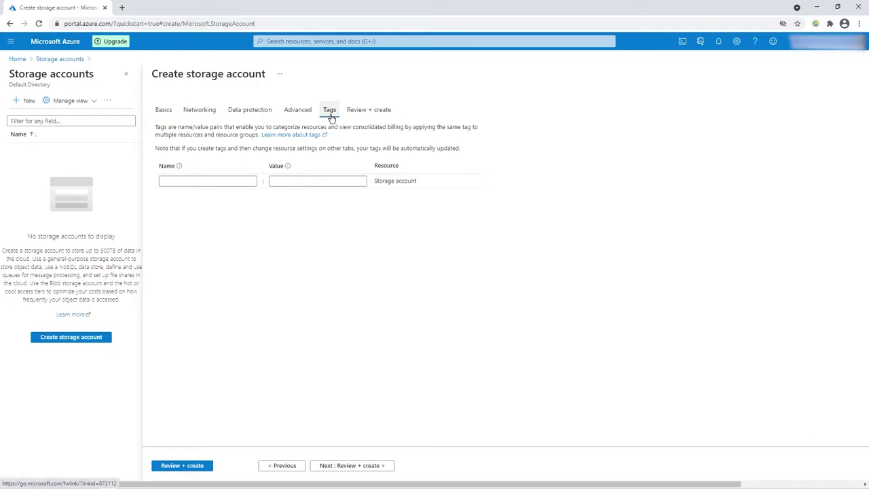
pyautogui.click(364, 465)
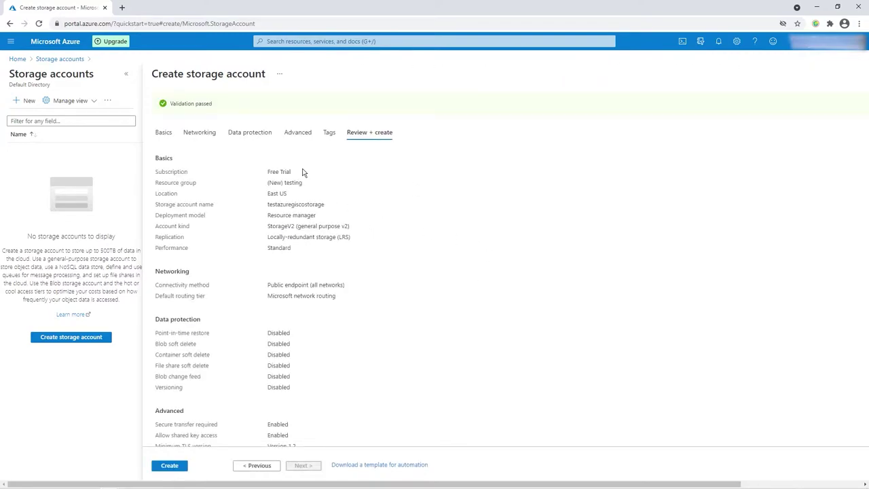
# Review the testazuregiscostorage summary and create the storage account.
pyautogui.scroll(-2, 265, 324)
pyautogui.scroll(2, 265, 319)
pyautogui.click(178, 467)
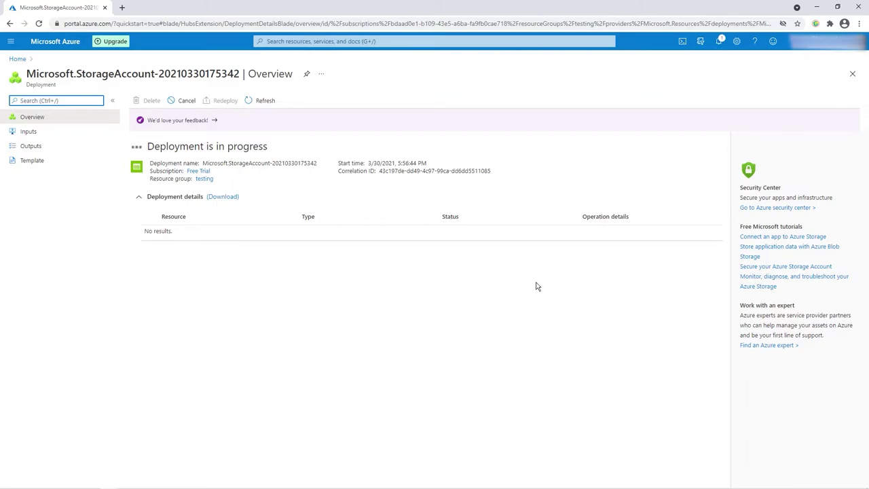
# Check the deployment's progress in Notifications, then dismiss the panel.
pyautogui.click(722, 43)
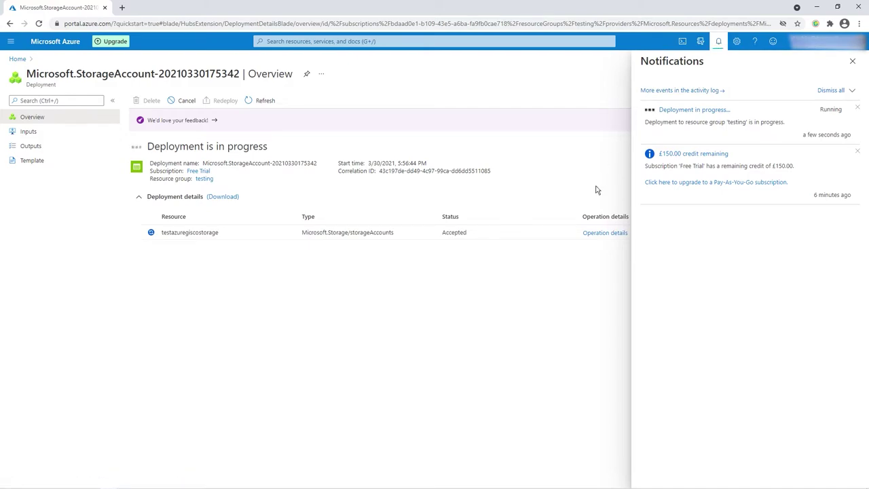
pyautogui.click(853, 63)
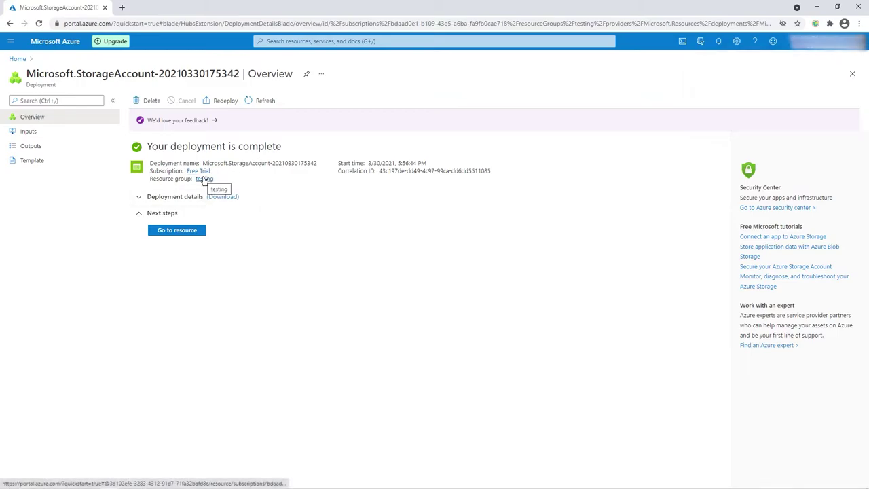
# Go to the testazuregiscostorage resource and show its File shares page.
pyautogui.click(190, 233)
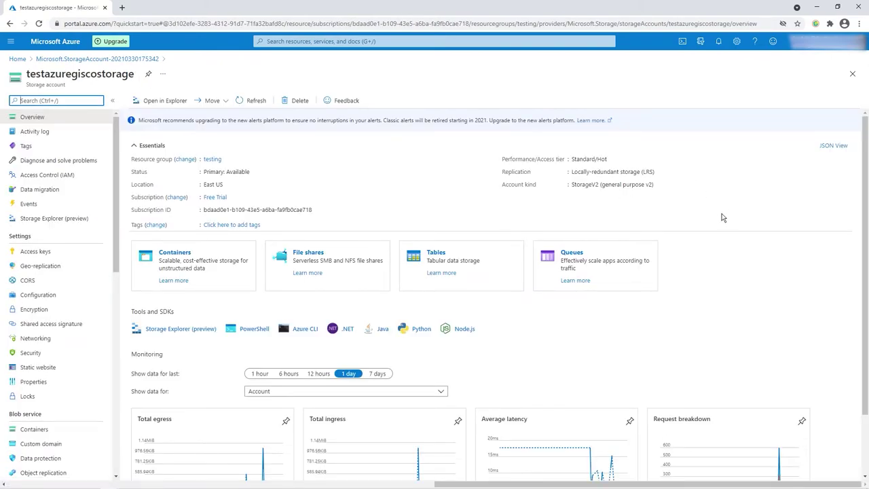
pyautogui.scroll(-1, 723, 217)
pyautogui.scroll(1, 723, 218)
pyautogui.click(319, 256)
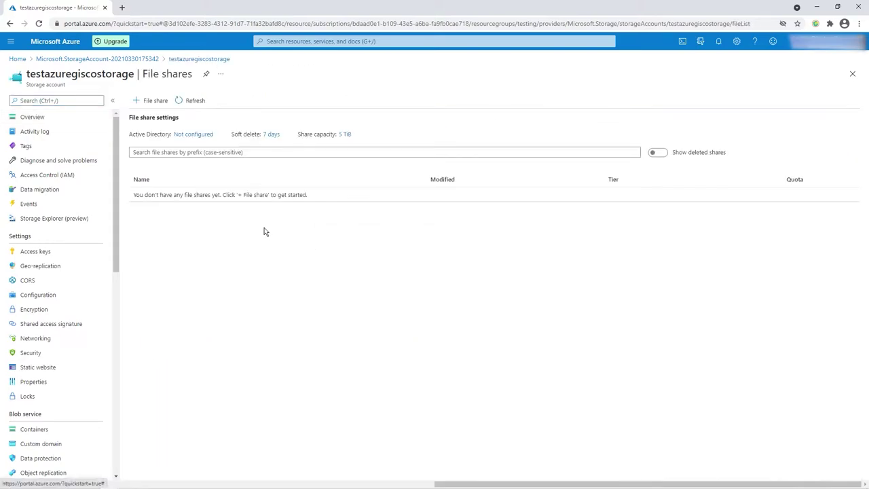
# Add file share azgiscofileshare with a 1 GiB quota and Transaction optimized tier.
pyautogui.click(145, 103)
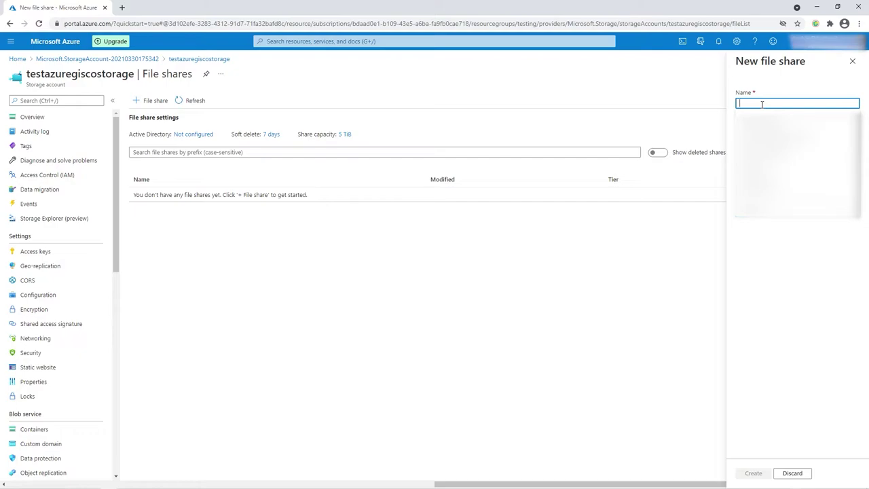
pyautogui.write('D')
pyautogui.press('BackSpace')
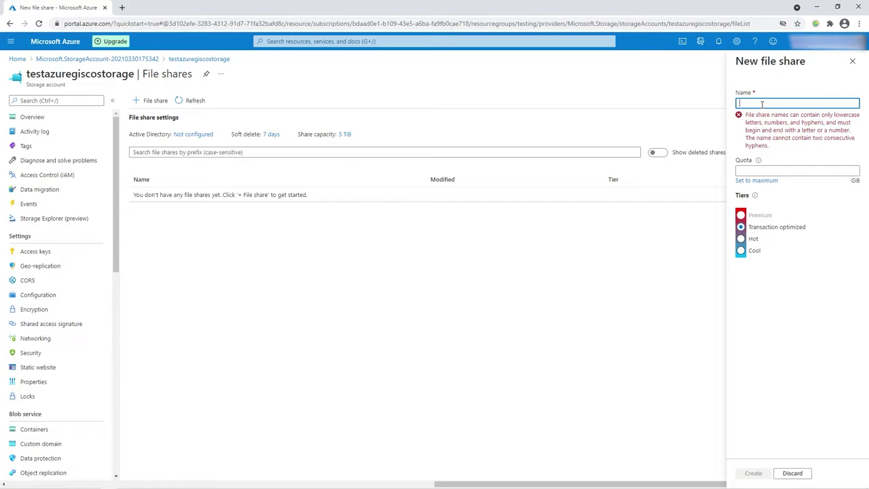
pyautogui.write('gisco')
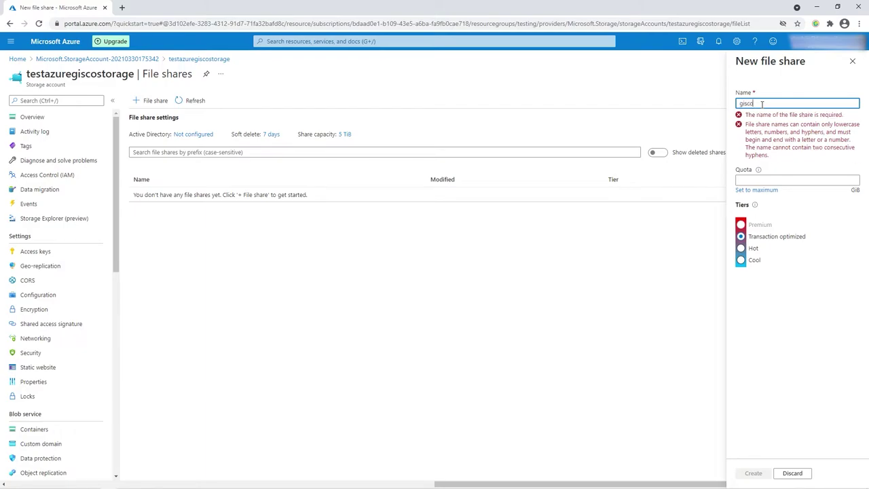
pyautogui.write('fileshare')
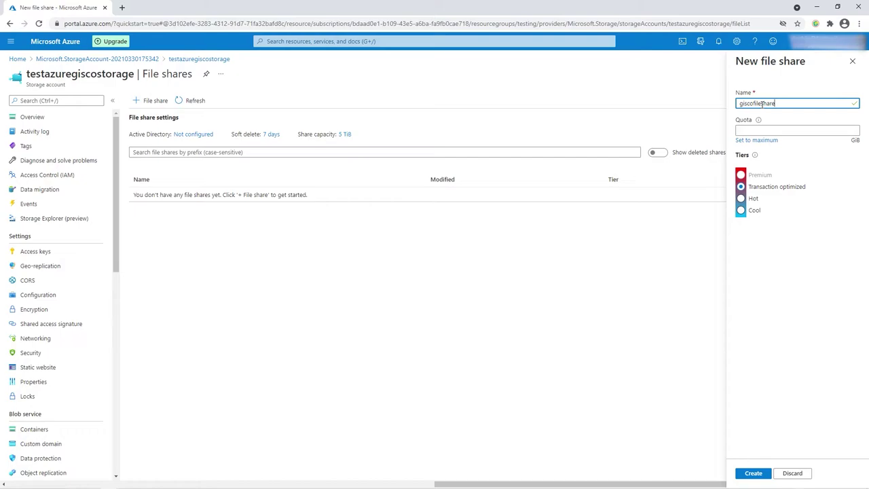
pyautogui.press('Home')
pyautogui.write('az')
pyautogui.click(816, 130)
pyautogui.write('1')
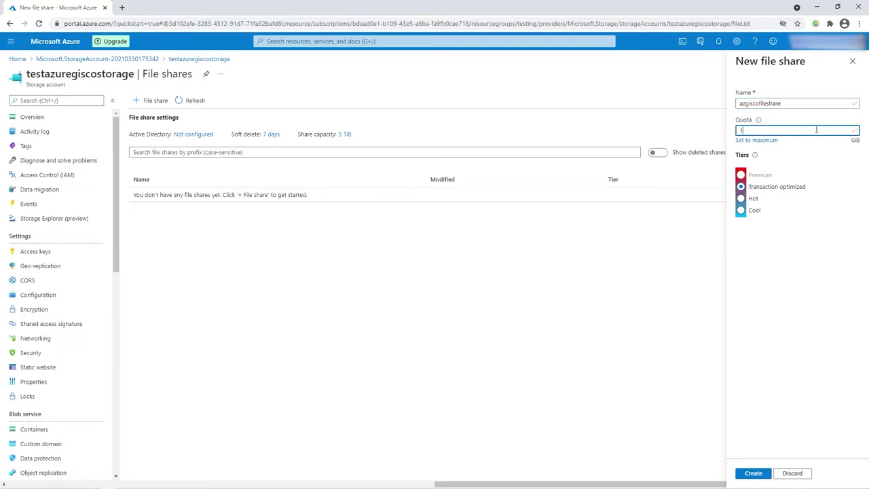
pyautogui.click(745, 269)
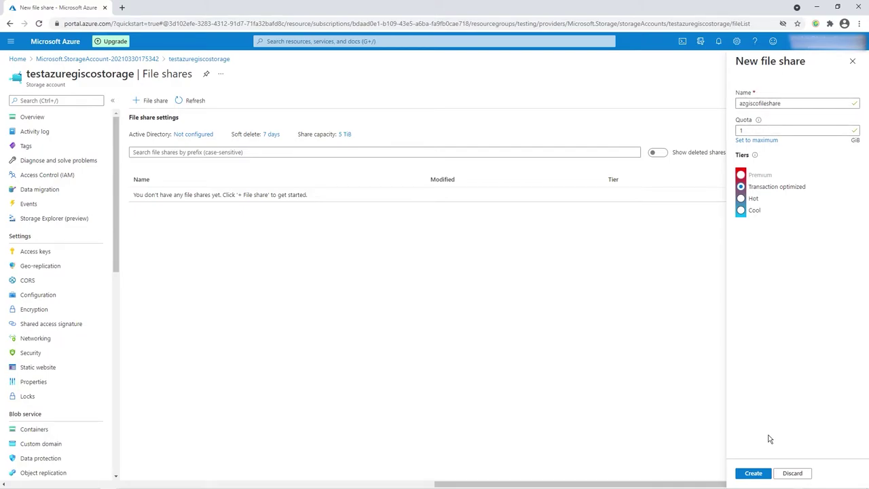
pyautogui.click(759, 476)
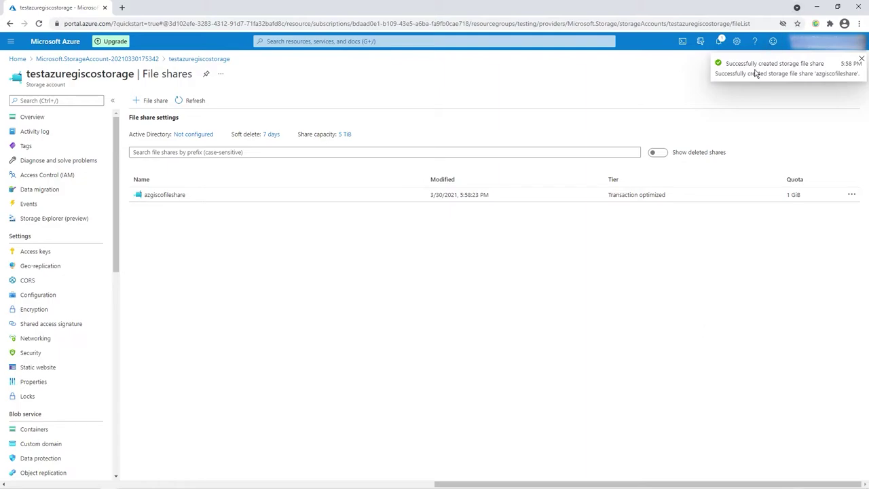
pyautogui.click(861, 60)
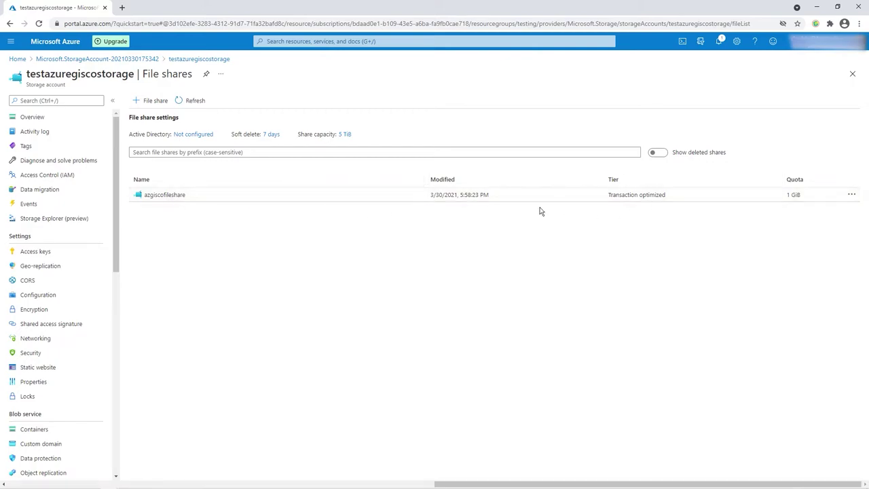
# Inside azgiscofileshare, create the mygisdata directory and open it.
pyautogui.click(170, 196)
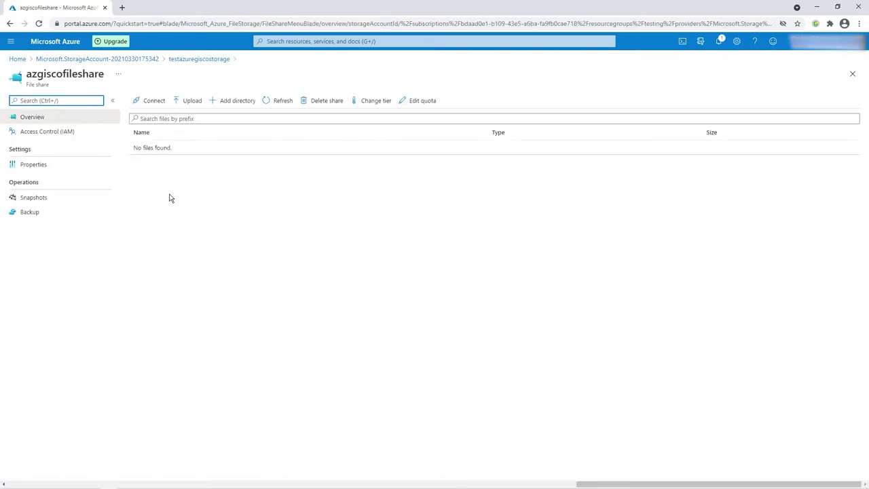
pyautogui.click(233, 102)
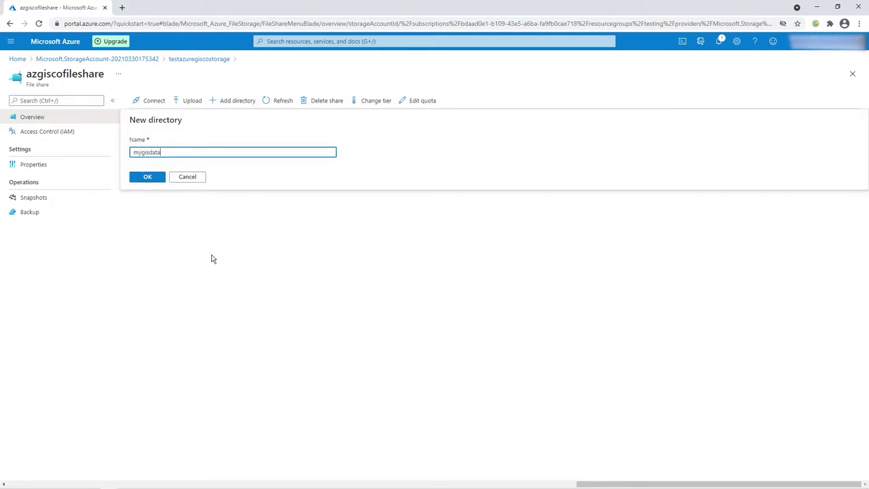
pyautogui.click(147, 177)
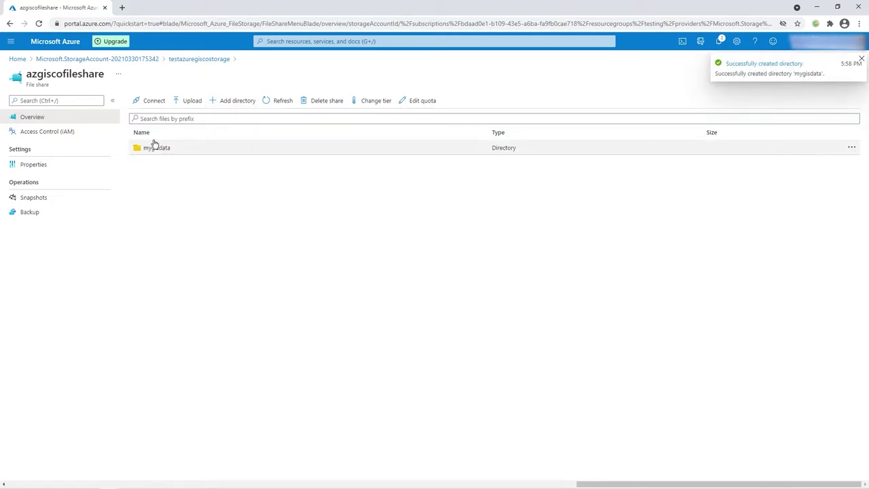
pyautogui.click(158, 149)
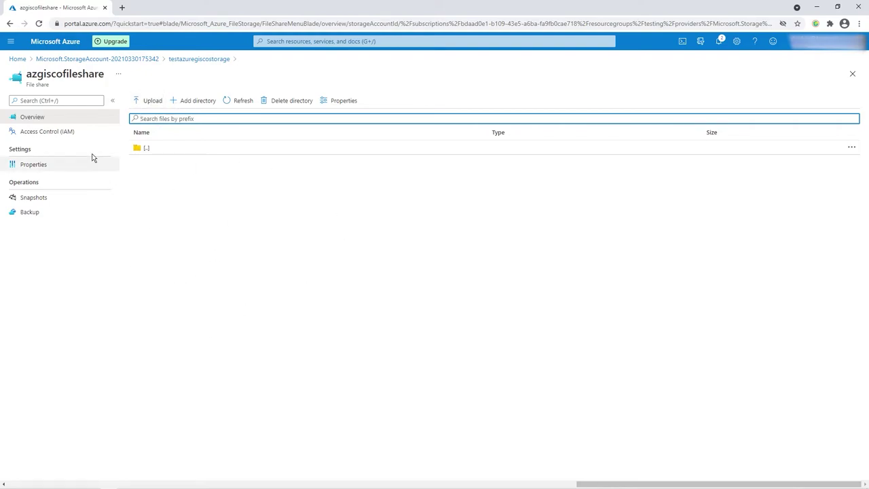
# Refresh the subscription's storage accounts list in Storage Explorer.
pyautogui.moveTo(713, 484)
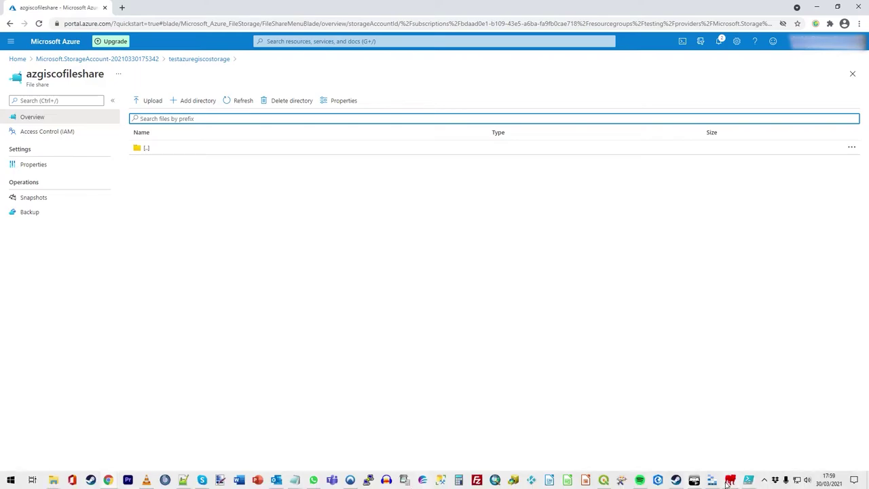
pyautogui.click(716, 437)
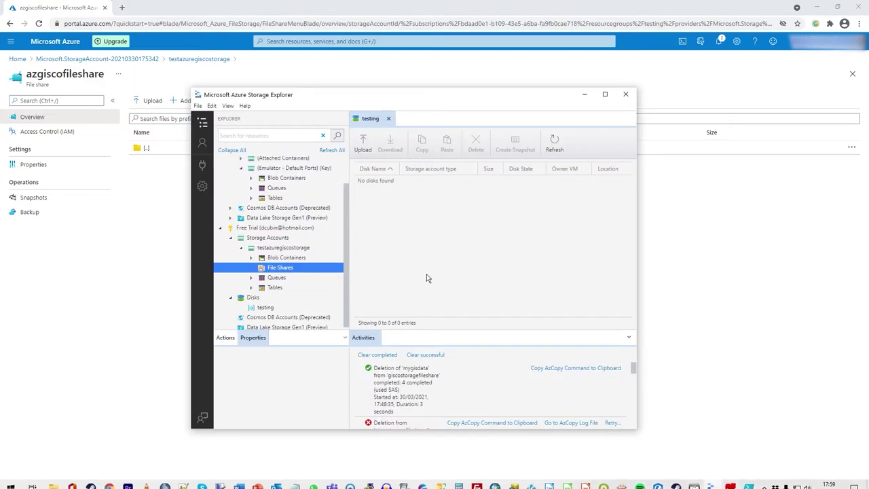
pyautogui.click(264, 241)
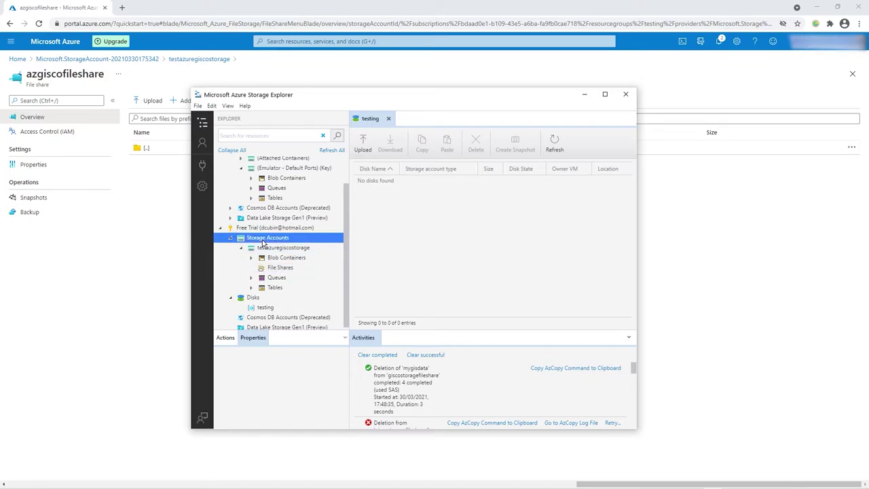
pyautogui.rightClick(264, 243)
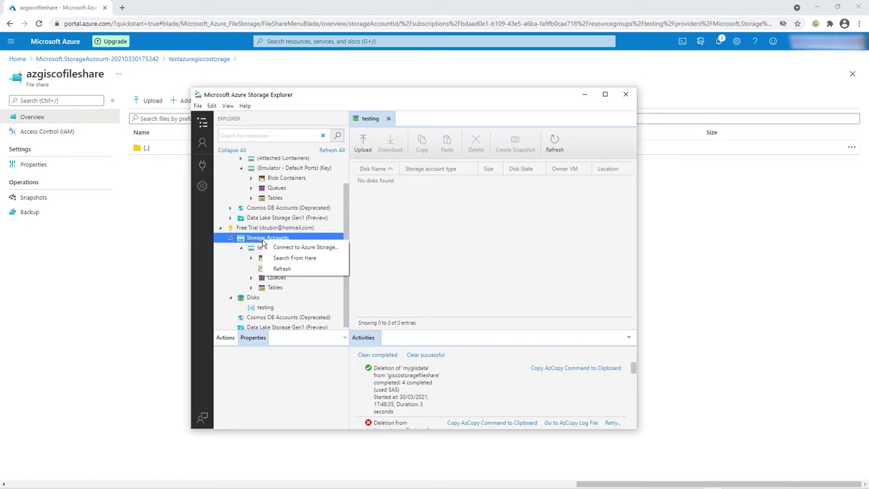
pyautogui.click(284, 269)
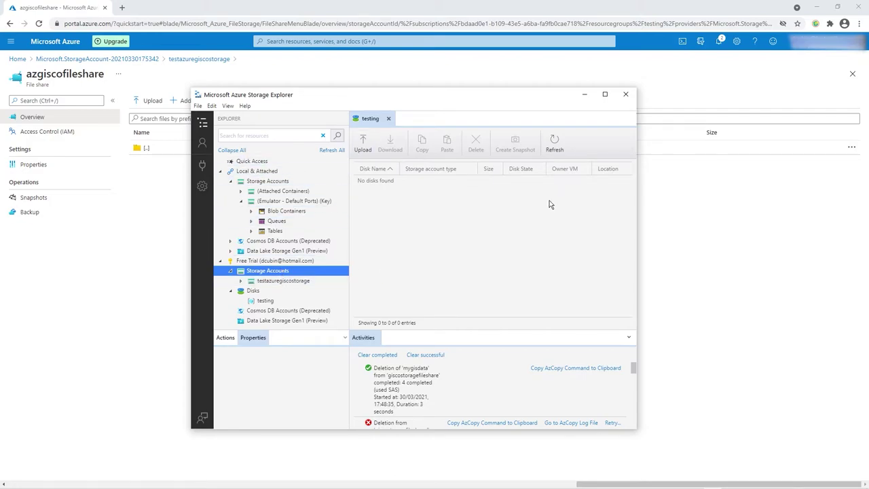
# Expand testazuregiscostorage's file shares and open azgiscofileshare's empty mygisdata folder.
pyautogui.doubleClick(281, 281)
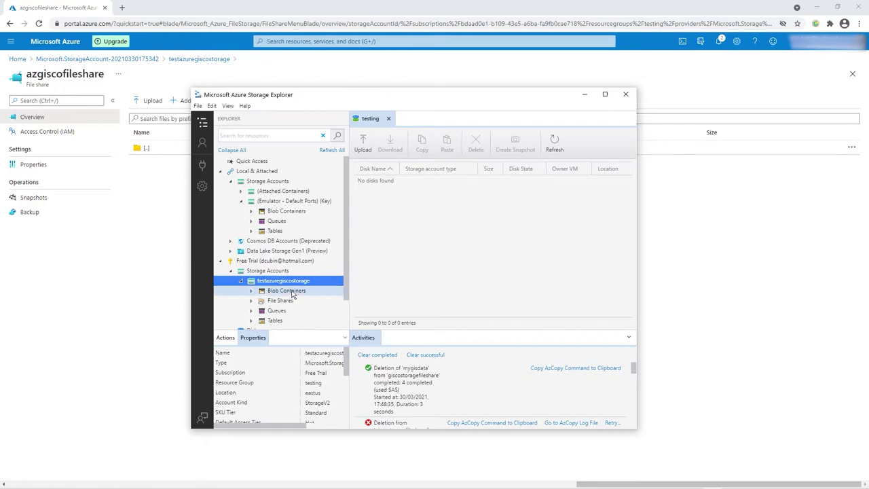
pyautogui.doubleClick(281, 301)
pyautogui.scroll(-1, 291, 301)
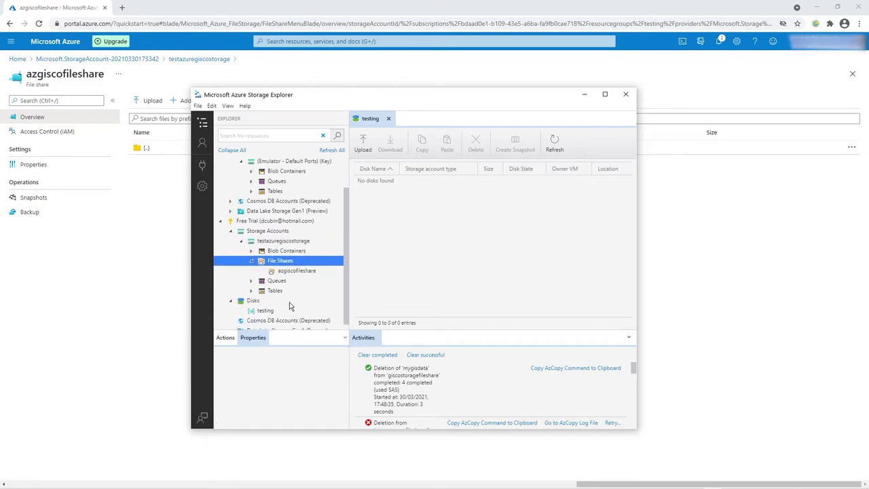
pyautogui.doubleClick(296, 265)
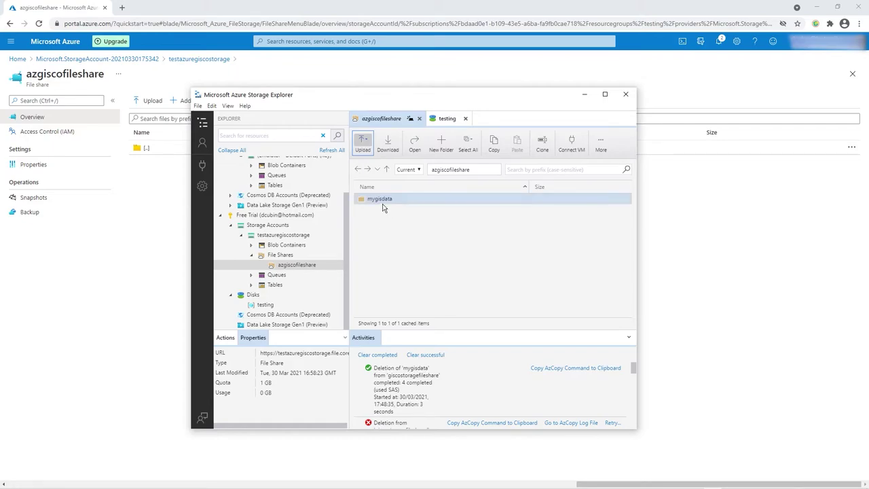
pyautogui.click(380, 199)
pyautogui.doubleClick(399, 204)
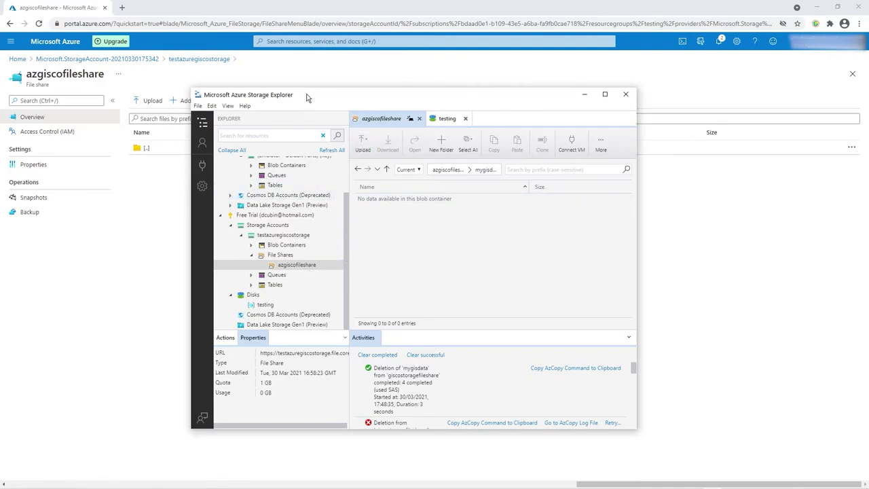
pyautogui.moveTo(295, 99); pyautogui.dragTo(296, 225)
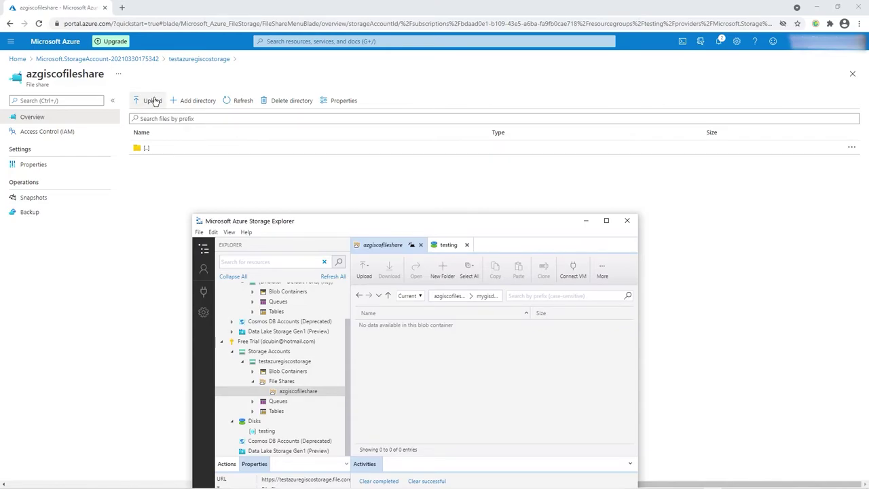
pyautogui.moveTo(384, 227); pyautogui.dragTo(472, 121)
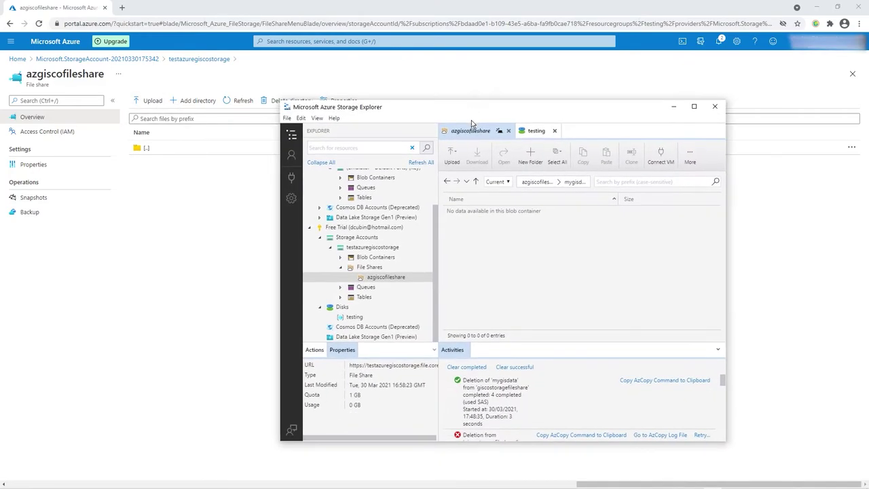
# Choose to upload individual files, abandoning an accidental folder upload.
pyautogui.click(452, 155)
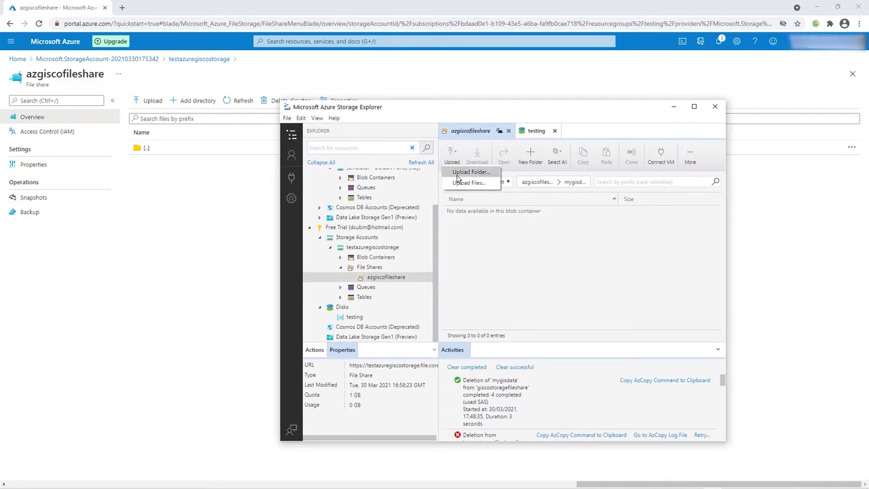
pyautogui.click(458, 175)
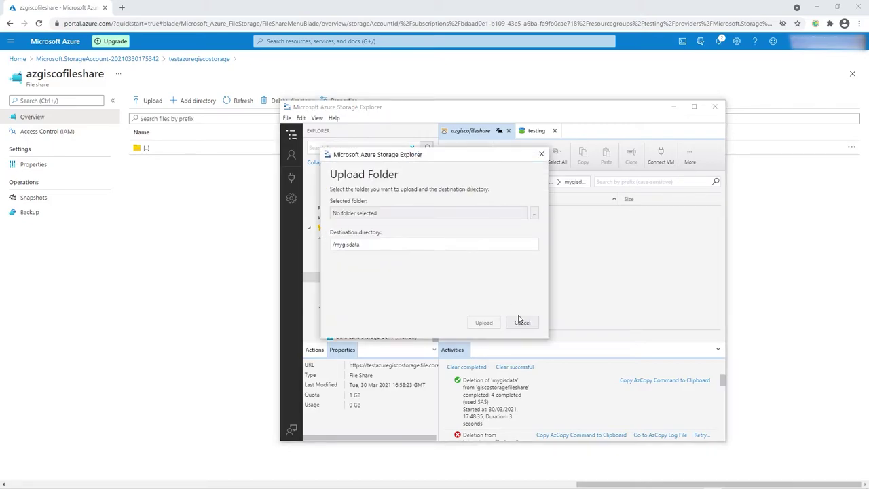
pyautogui.click(519, 320)
pyautogui.click(452, 155)
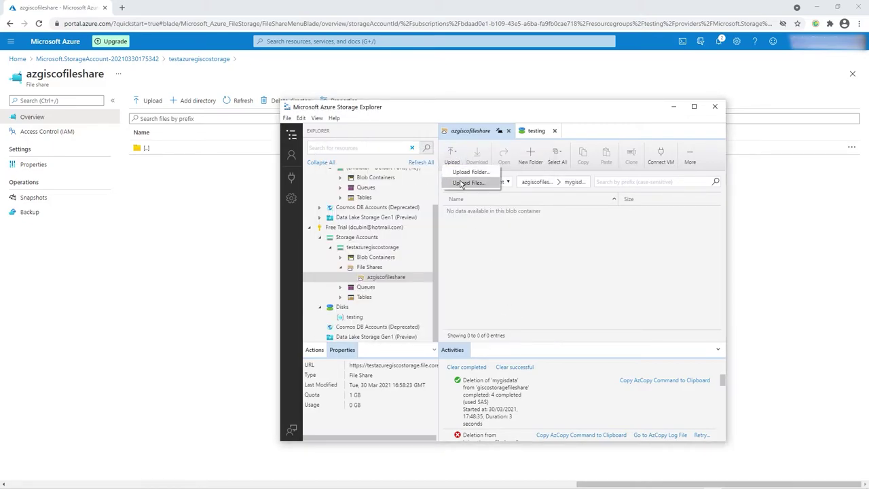
pyautogui.click(462, 183)
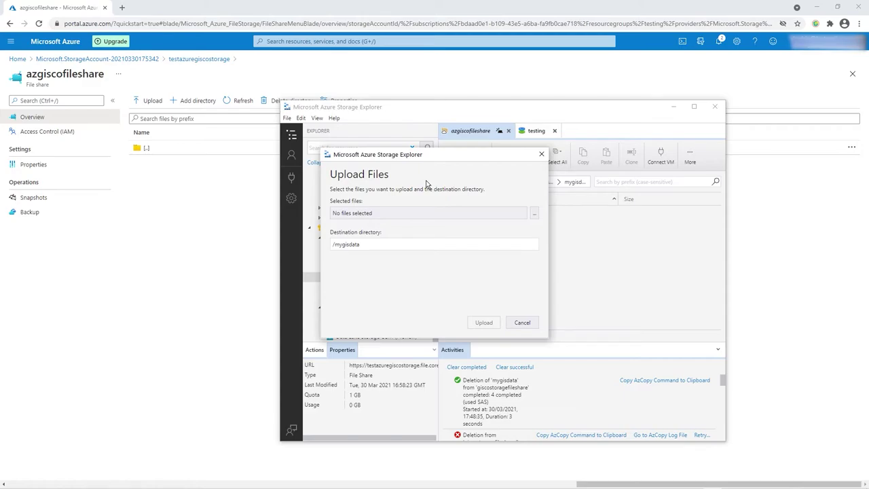
# Upload the six Battlefields_14Aug2020 parts (.dbf, .prj, .sbn, .sbx, .shp, .shx), excluding the .xml files.
pyautogui.click(535, 215)
pyautogui.click(440, 223)
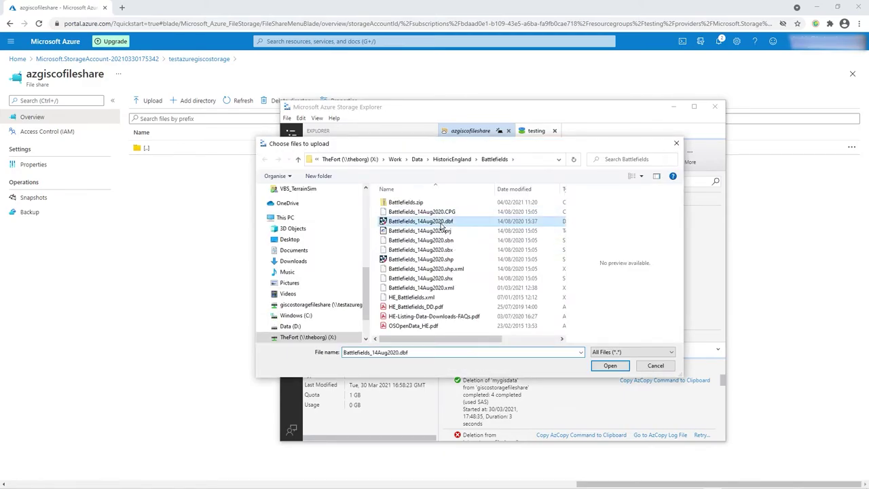
pyautogui.keyDown('shift'); pyautogui.click(447, 289); pyautogui.keyUp('shift')
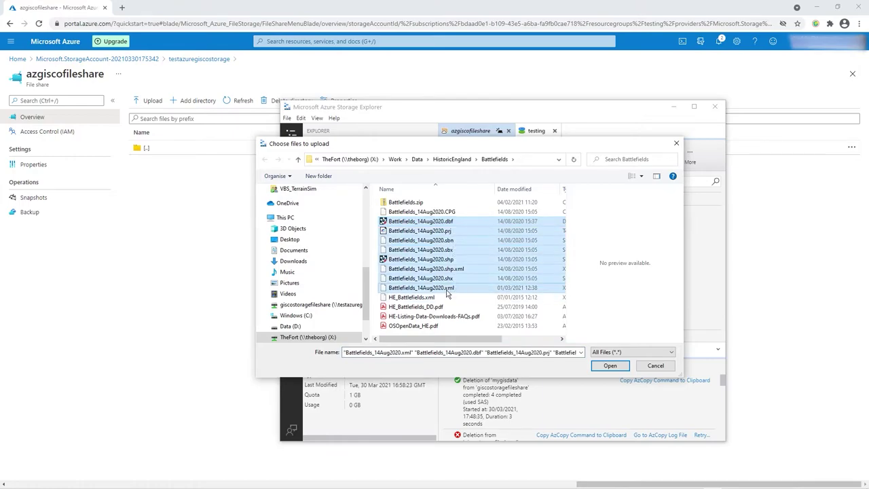
pyautogui.keyDown('ctrl'); pyautogui.click(446, 289); pyautogui.keyUp('ctrl')
pyautogui.keyDown('ctrl'); pyautogui.click(468, 265); pyautogui.keyUp('ctrl')
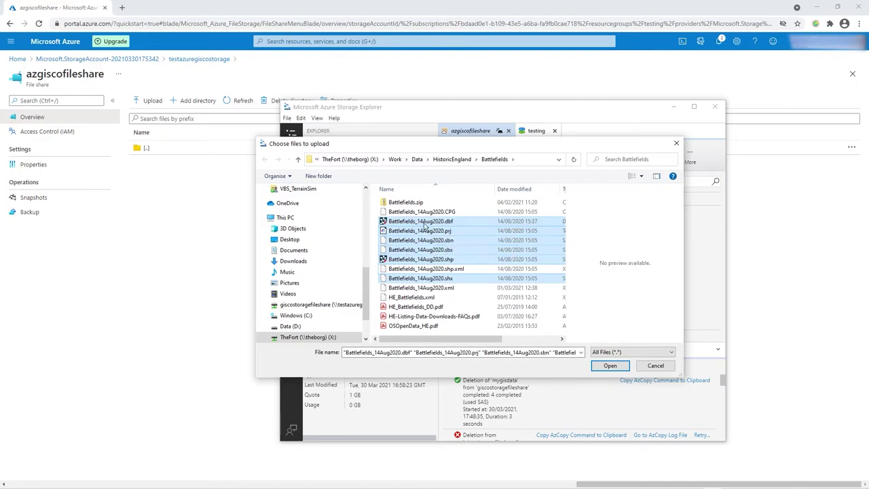
pyautogui.click(610, 367)
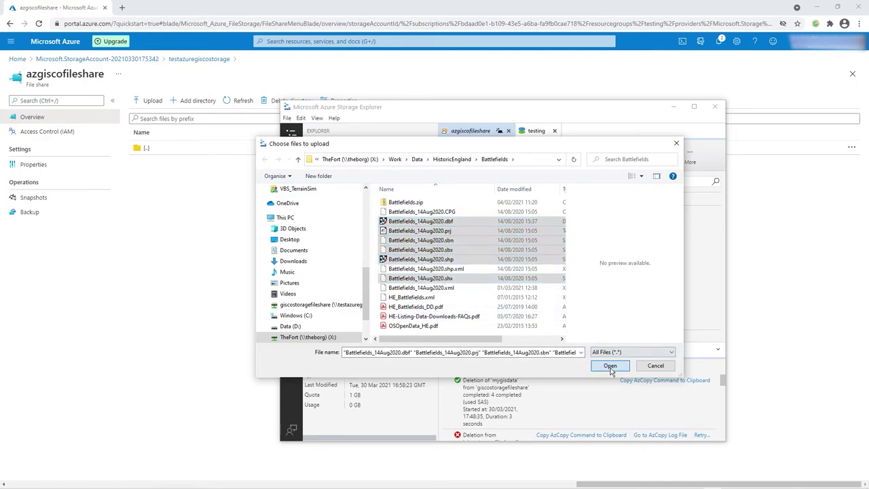
pyautogui.click(482, 325)
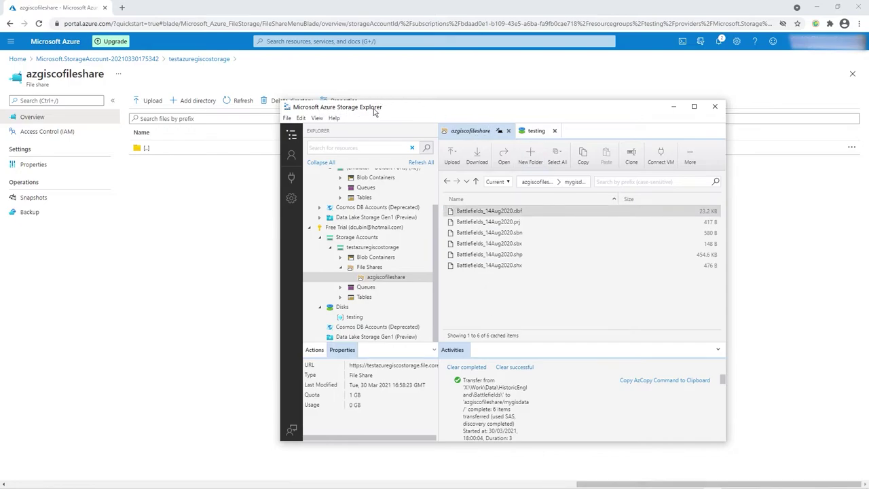
# Reload the portal, check mygisdata for the uploads, and return to the azgiscofileshare root.
pyautogui.moveTo(431, 112)
pyautogui.mouseDown()
pyautogui.moveTo(456, 94)
pyautogui.moveTo(408, 117)
pyautogui.moveTo(442, 100)
pyautogui.mouseUp()
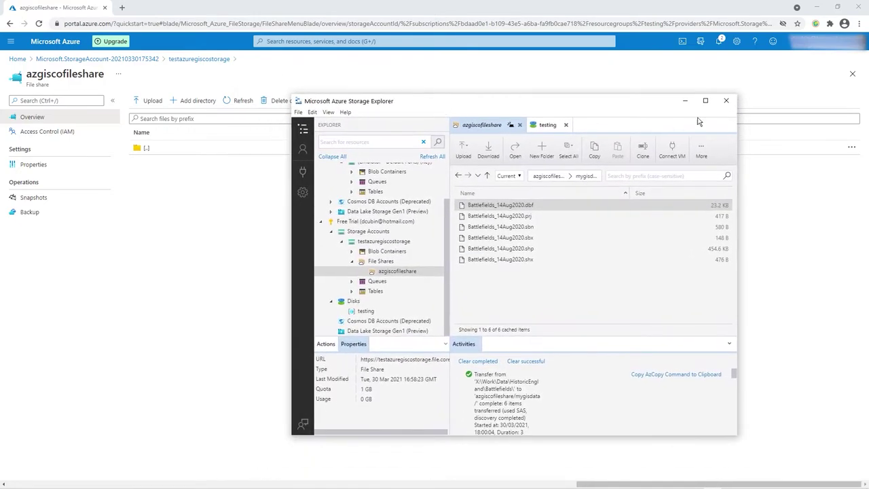
pyautogui.click(683, 102)
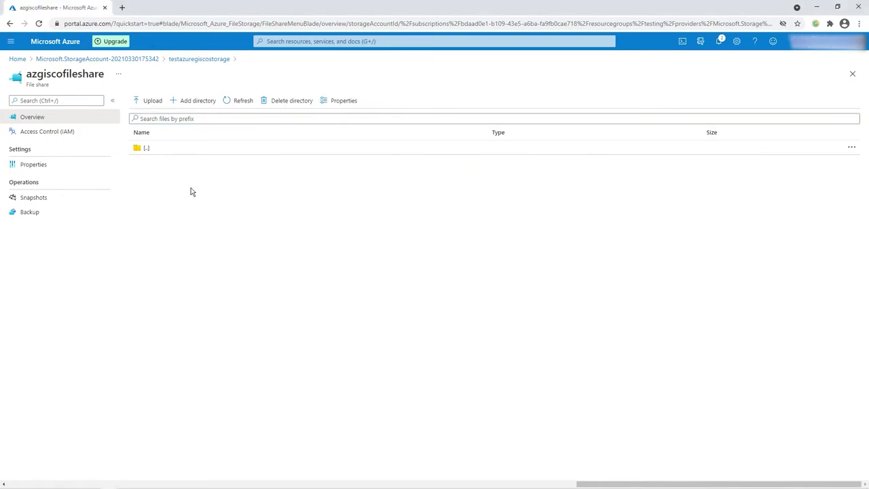
pyautogui.press('F5')
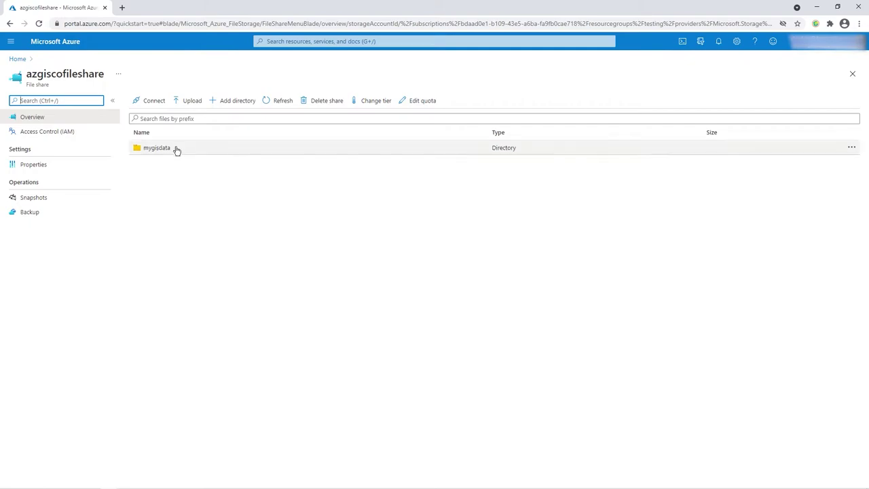
pyautogui.click(163, 148)
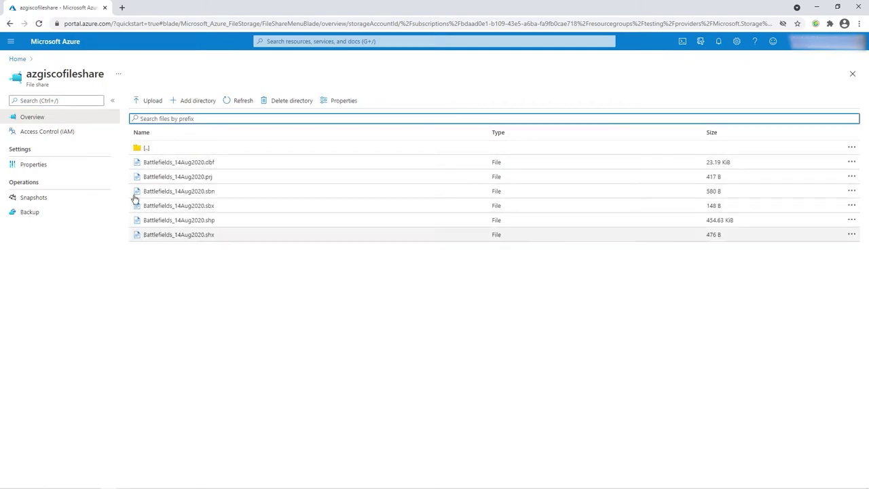
pyautogui.click(146, 146)
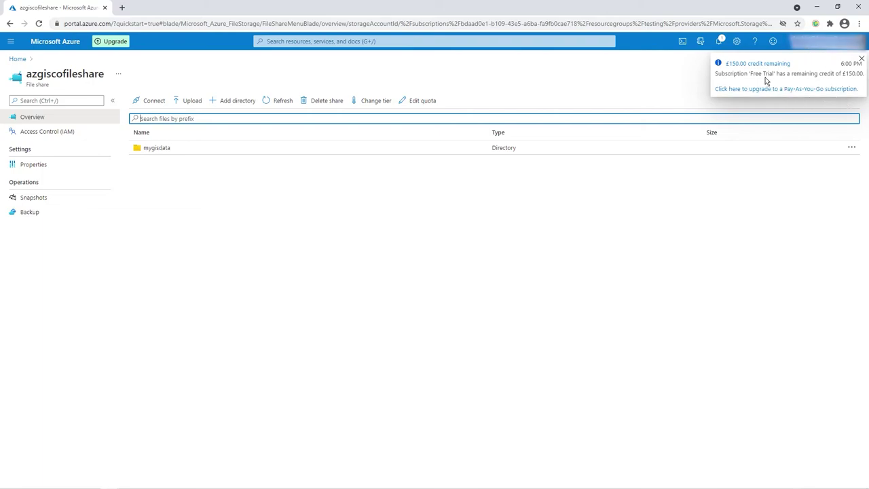
pyautogui.click(836, 80)
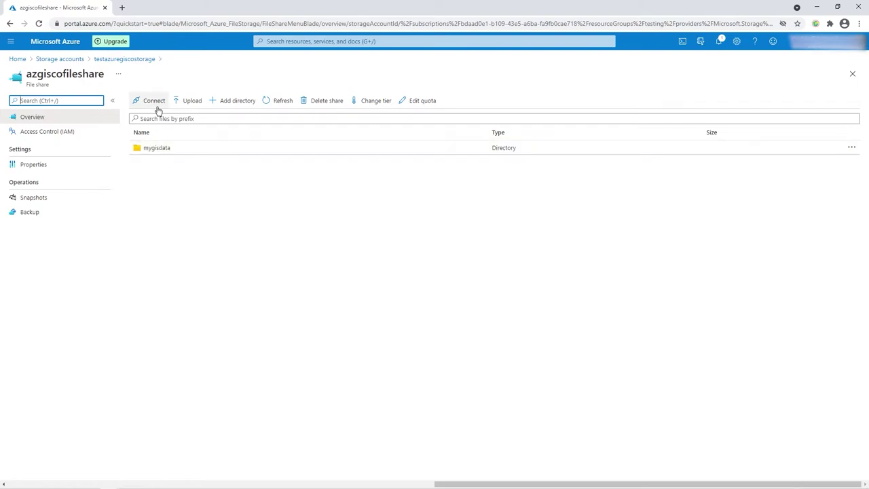
# Copy the Windows mount script for drive letter T using storage account key authentication.
pyautogui.click(156, 106)
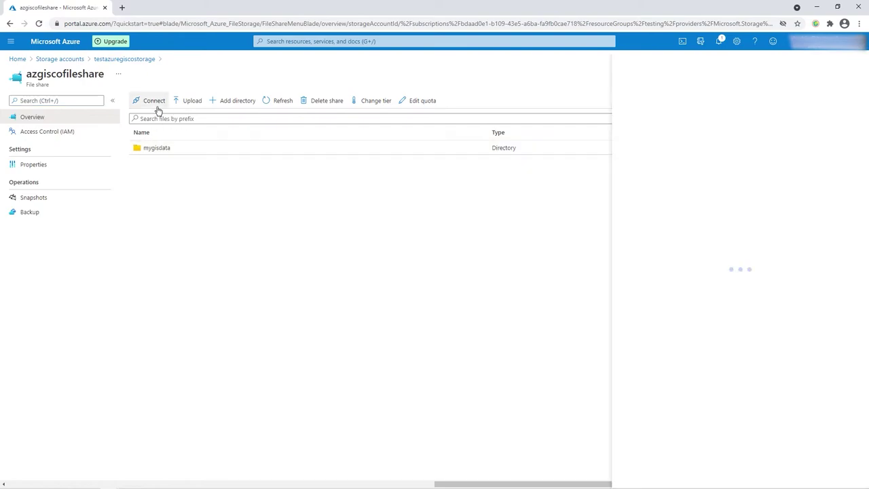
pyautogui.click(815, 218)
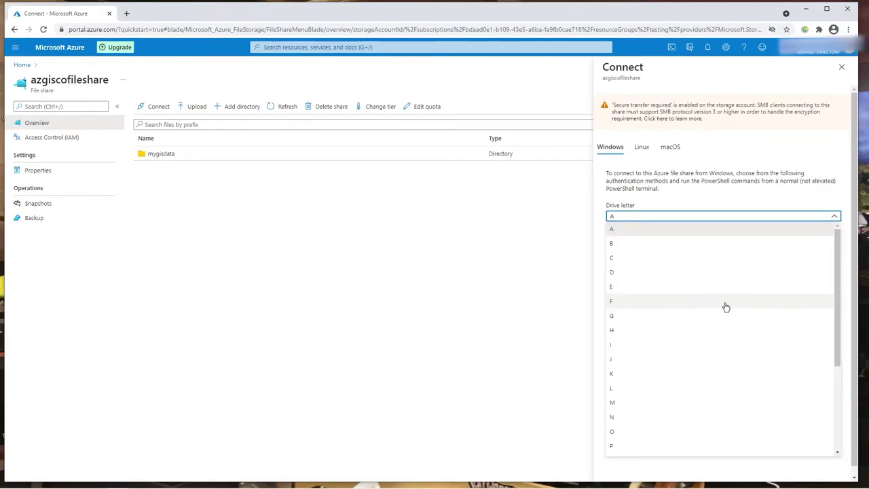
pyautogui.scroll(-3, 720, 316)
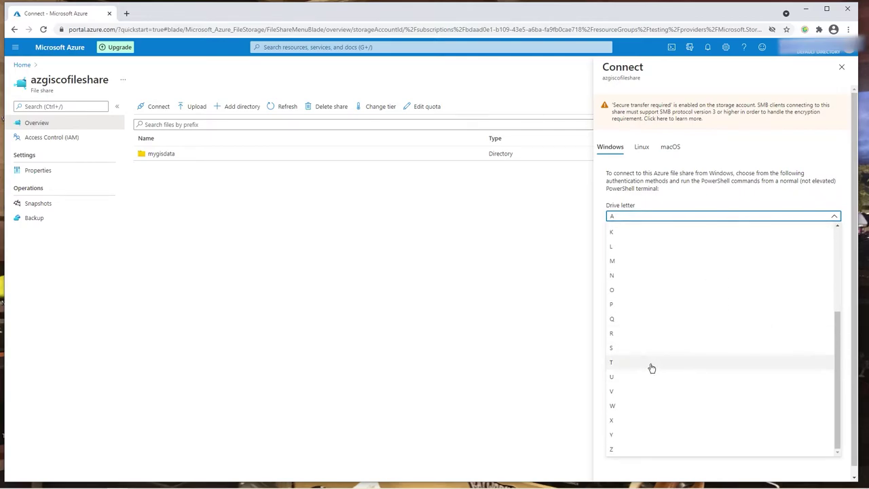
pyautogui.click(651, 368)
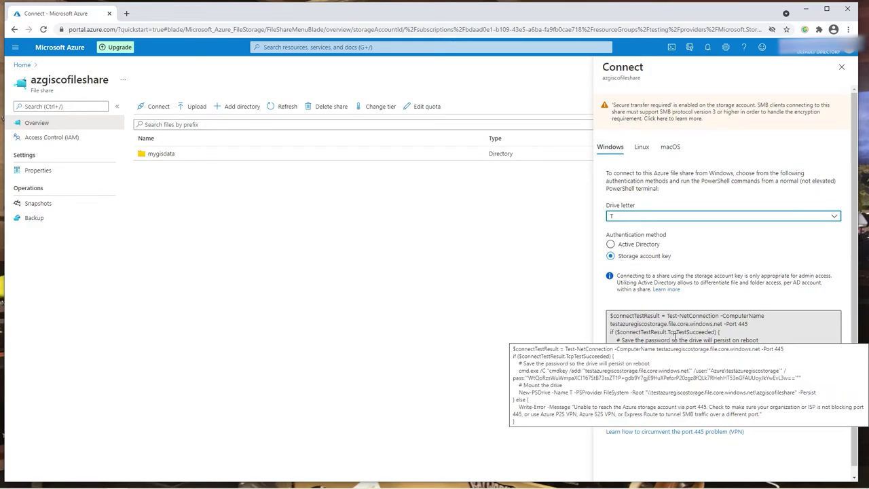
pyautogui.click(765, 297)
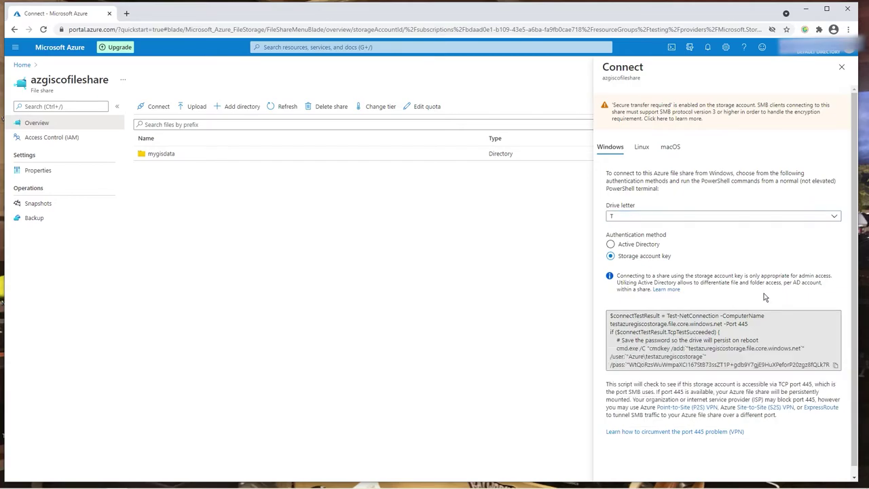
pyautogui.click(835, 366)
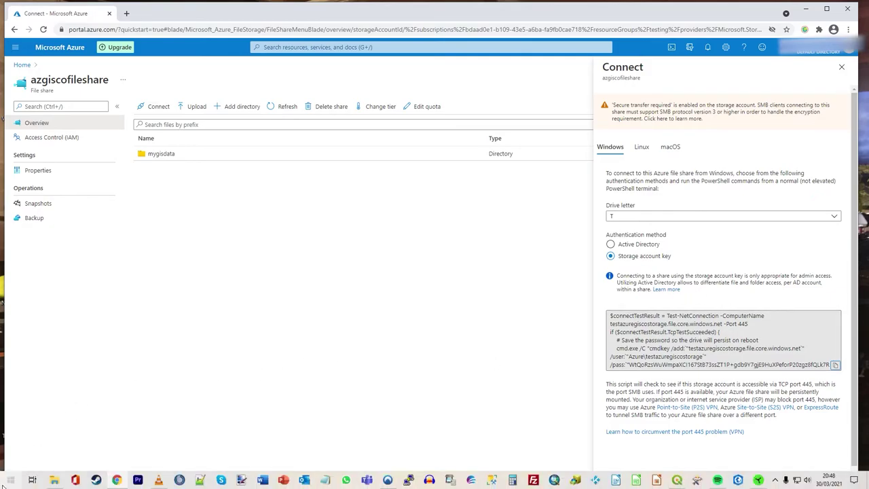
# Launch Windows PowerShell ISE, then paste and run the copied mount script.
pyautogui.click(10, 483)
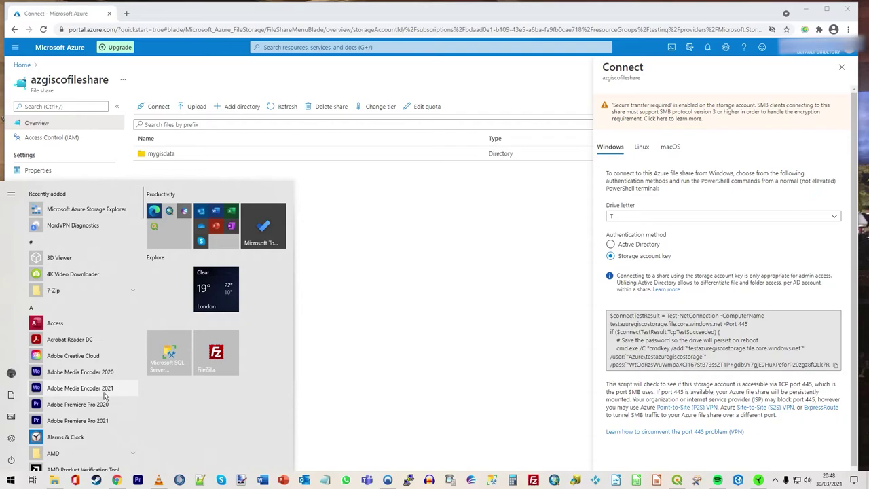
pyautogui.write('powershe')
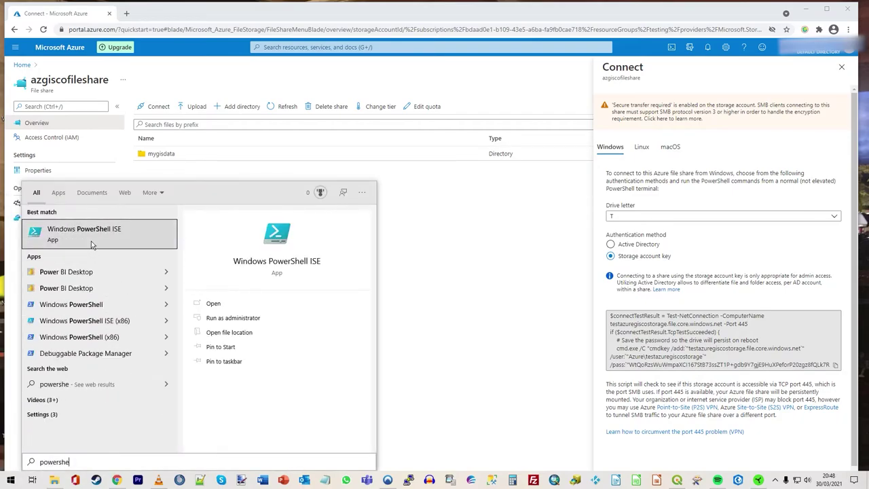
pyautogui.click(89, 235)
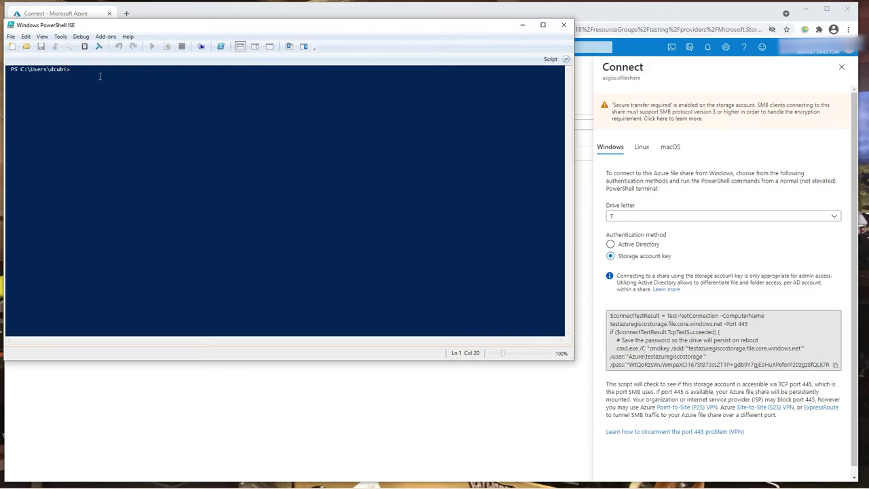
pyautogui.hotkey('ctrl', 'v')
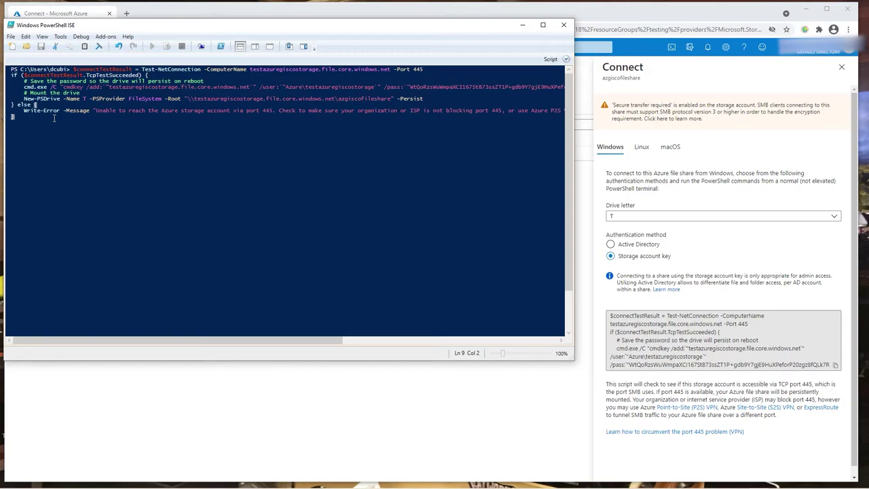
pyautogui.press('Return')
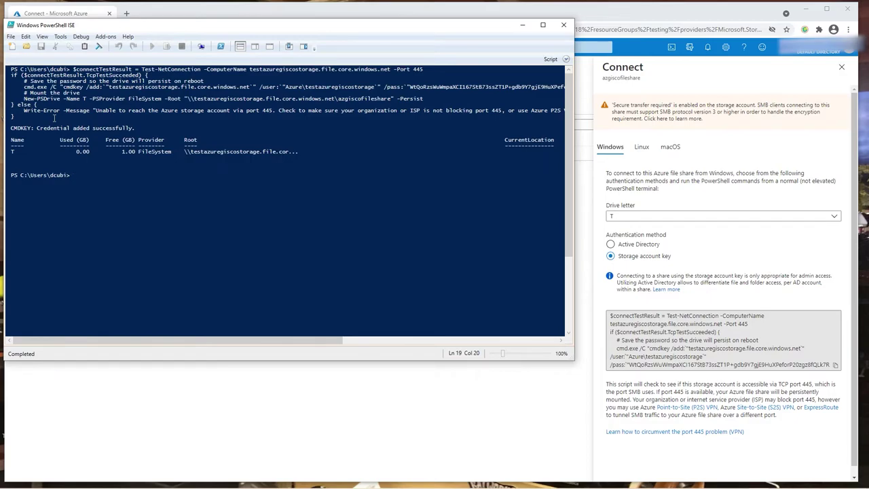
# Review the script output showing drive T mapped, then minimise PowerShell ISE.
pyautogui.click(13, 156)
pyautogui.click(21, 153)
pyautogui.click(84, 153)
pyautogui.click(200, 157)
pyautogui.click(105, 175)
pyautogui.click(523, 25)
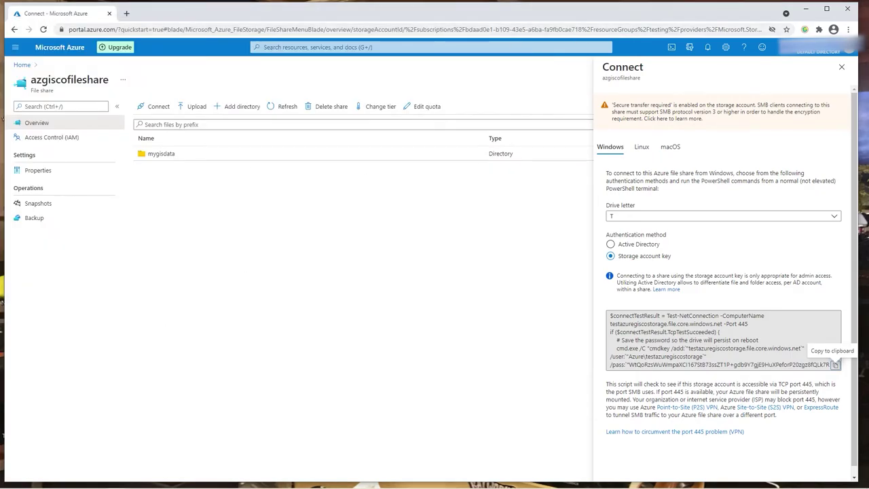
# Browse azgiscofileshare (T:) to mygisdata, confirming the six Battlefields_14Aug2020 files, then switch to QGIS.
pyautogui.click(835, 365)
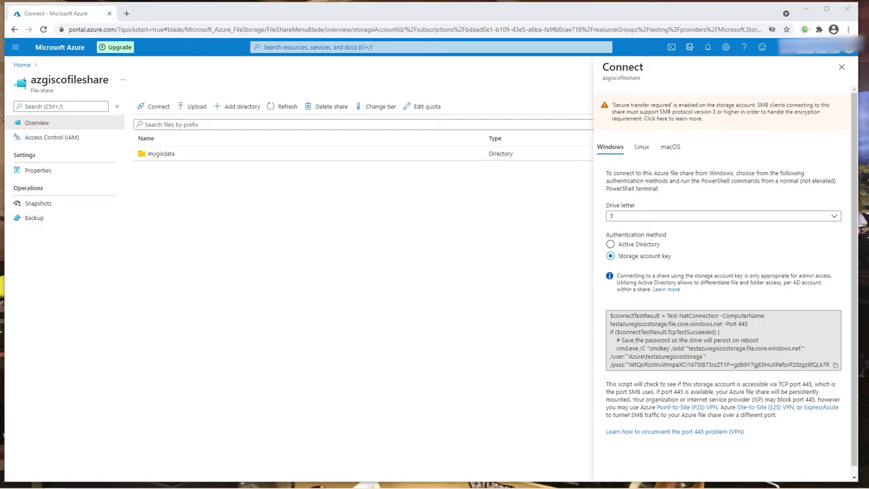
pyautogui.moveTo(0, 62); pyautogui.dragTo(514, 58)
pyautogui.doubleClick(515, 58)
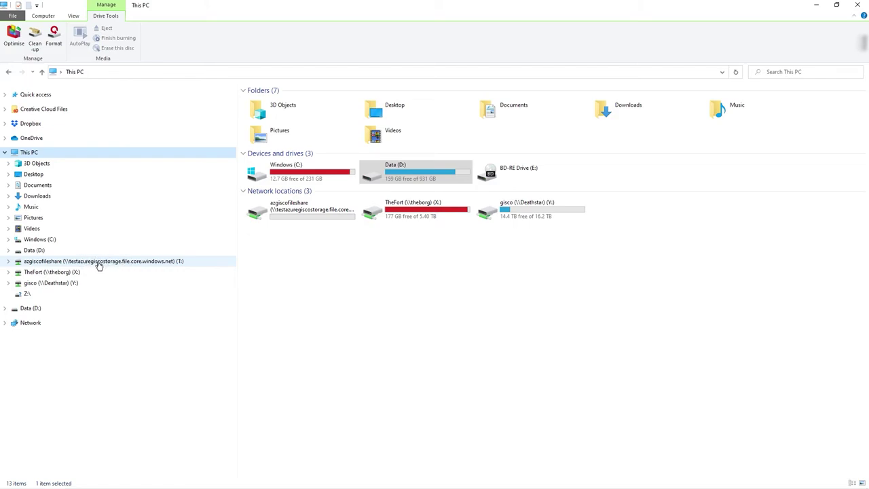
pyautogui.click(127, 264)
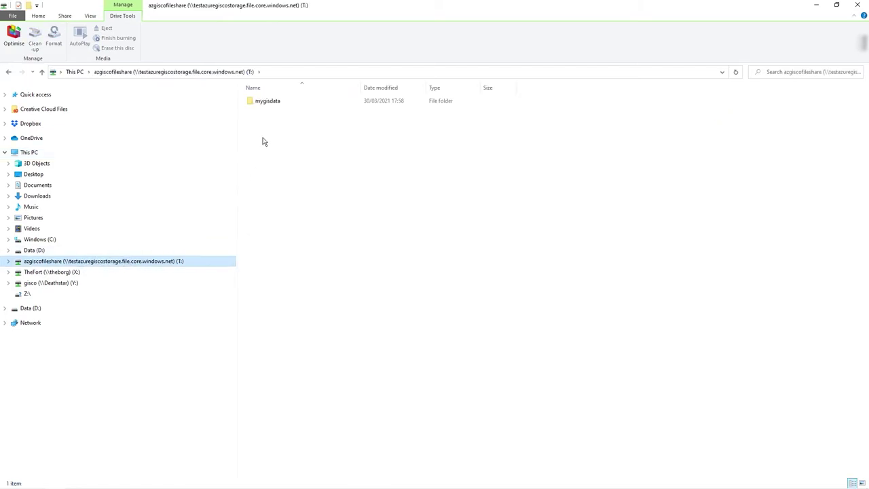
pyautogui.doubleClick(264, 102)
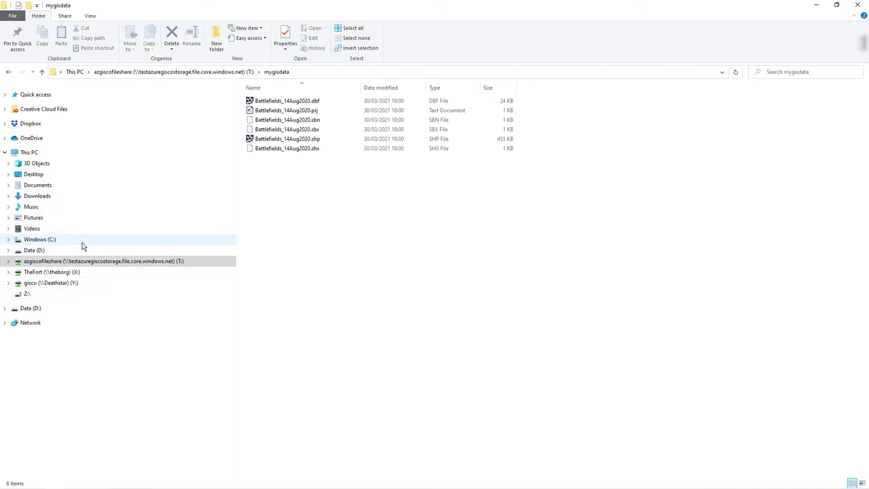
pyautogui.click(815, 6)
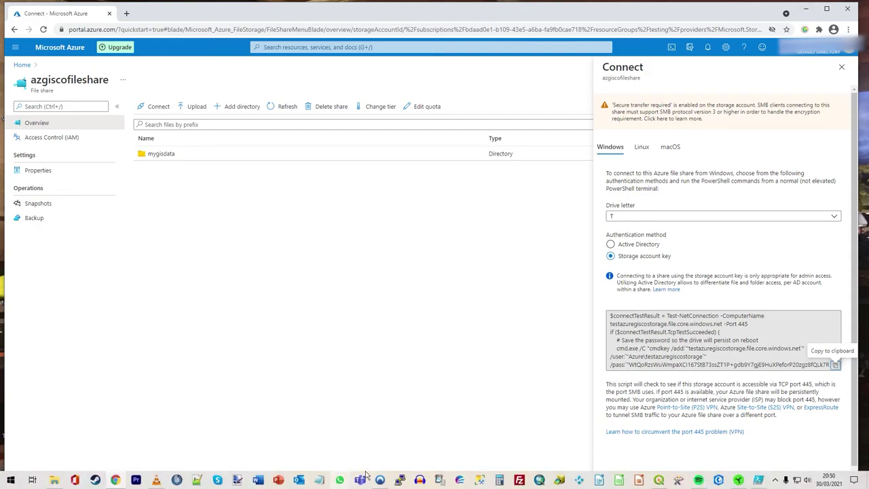
pyautogui.click(659, 480)
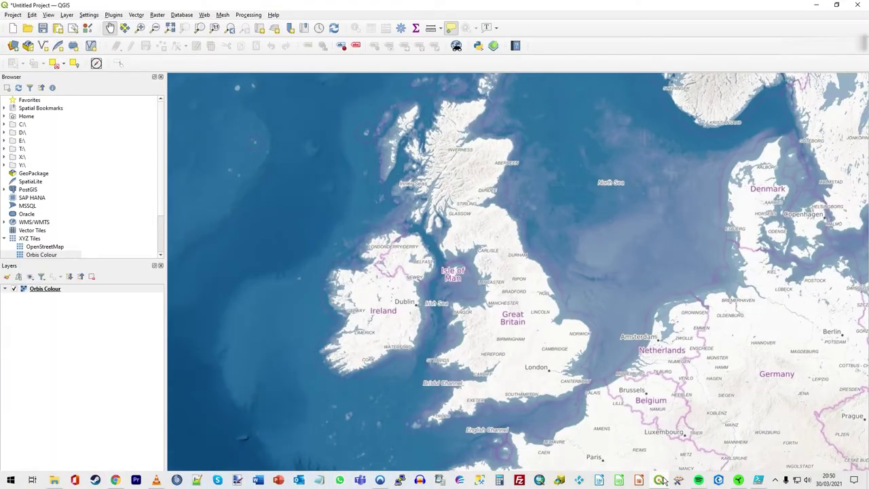
# Add T:\mygisdata\Battlefields_14Aug2020.shp as a vector layer, accepting the suggested coordinate transformation.
pyautogui.click(27, 45)
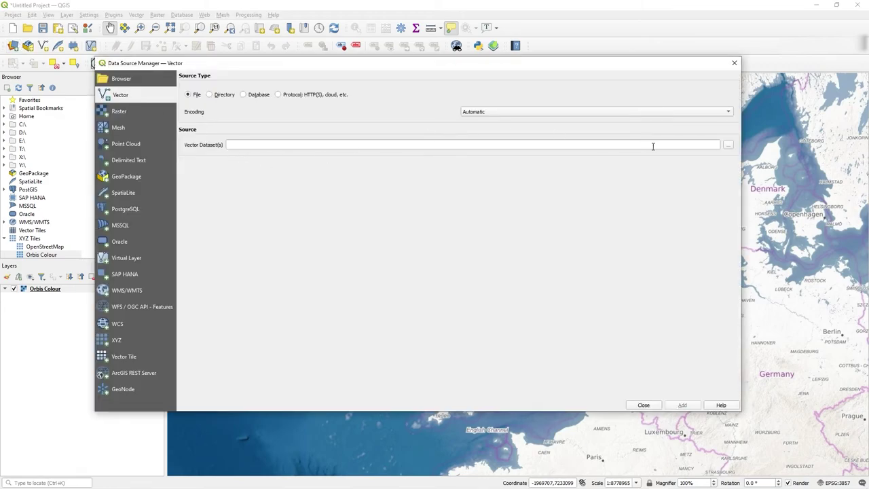
pyautogui.click(727, 144)
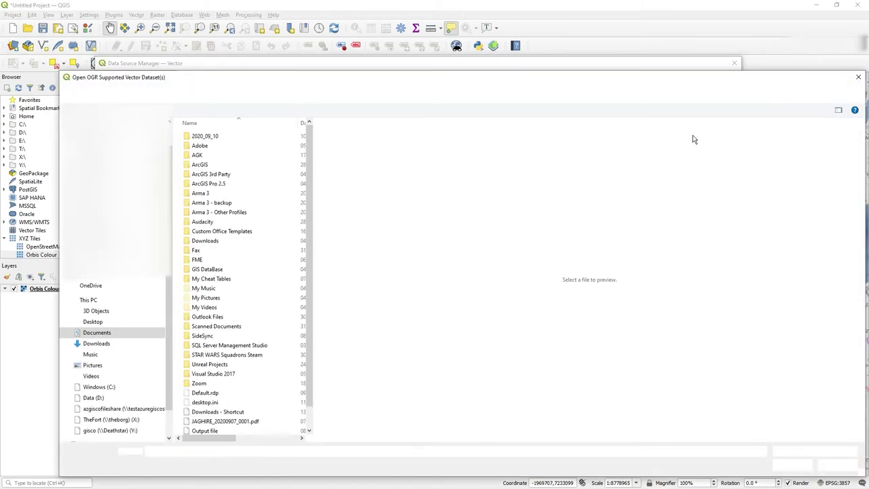
pyautogui.scroll(-1, 103, 401)
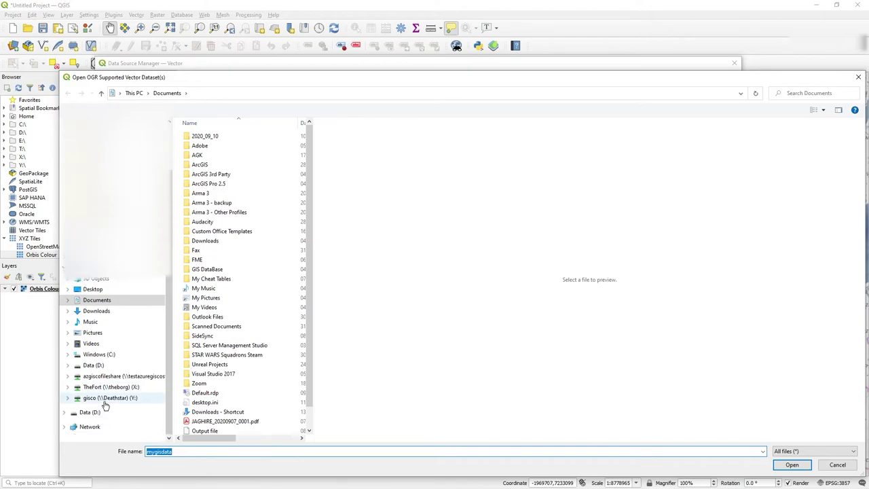
pyautogui.click(102, 376)
pyautogui.click(198, 140)
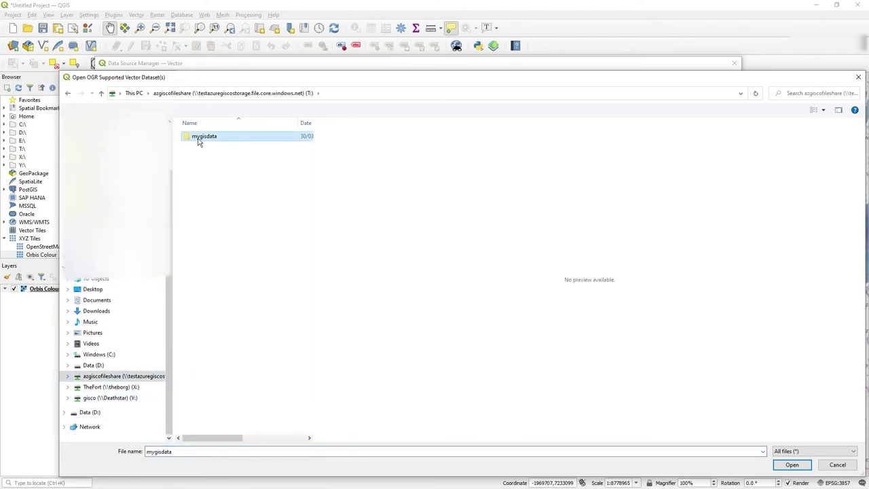
pyautogui.doubleClick(198, 138)
pyautogui.click(219, 174)
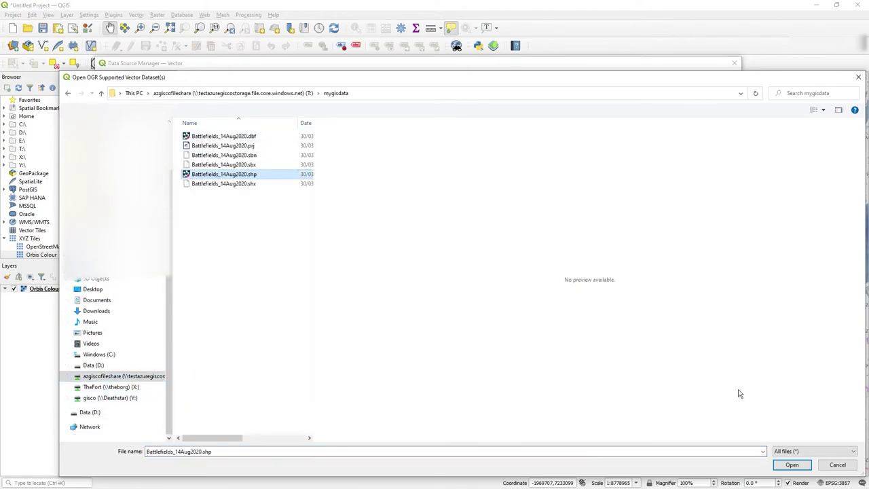
pyautogui.click(793, 464)
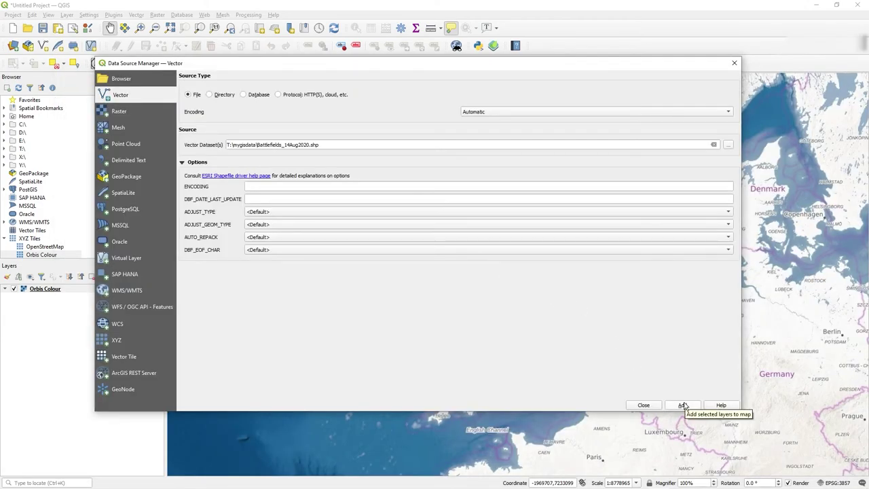
pyautogui.click(682, 405)
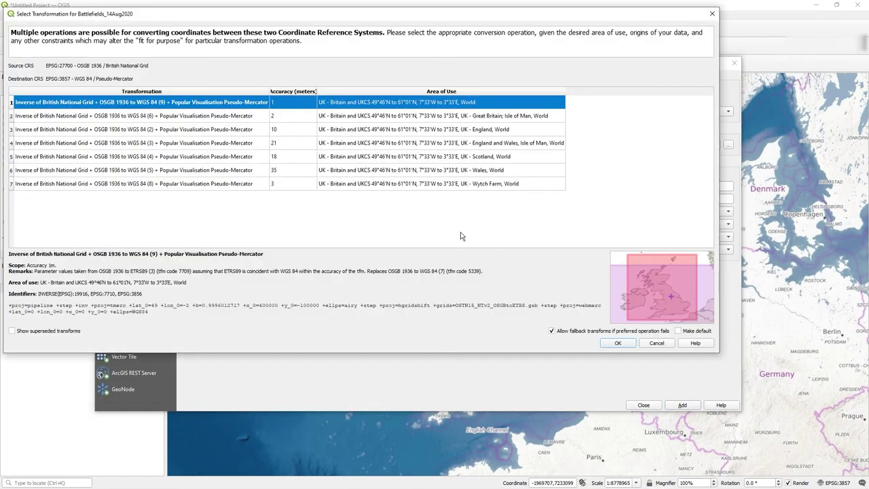
pyautogui.click(614, 344)
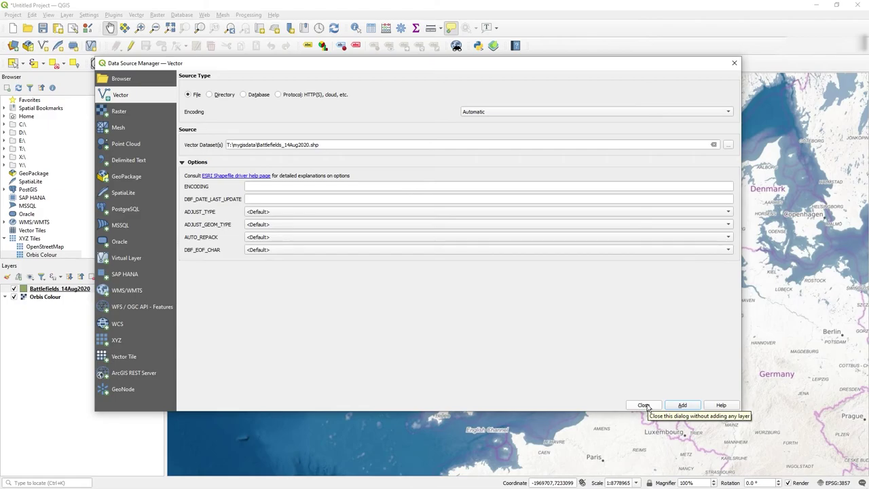
# Close the data source manager and zoom to the battlefield polygon west of Earl Shilton.
pyautogui.click(646, 407)
pyautogui.scroll(5, 538, 349)
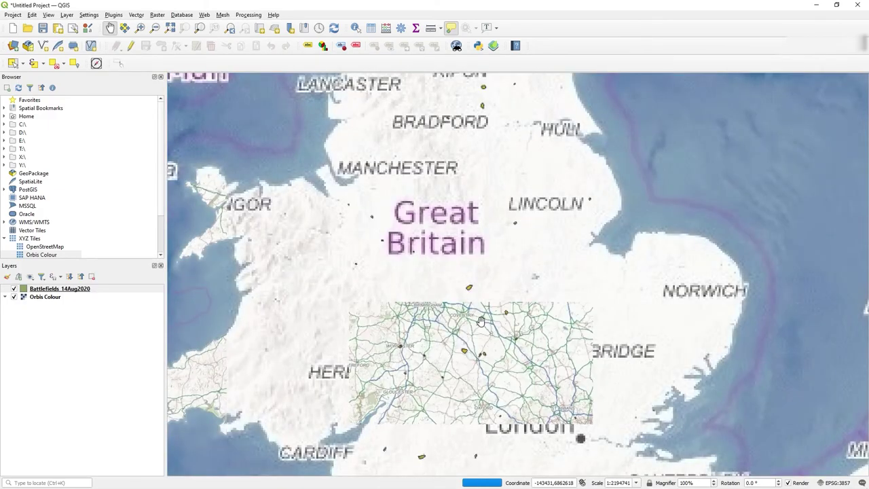
pyautogui.scroll(5, 480, 320)
pyautogui.moveTo(479, 235); pyautogui.dragTo(454, 214)
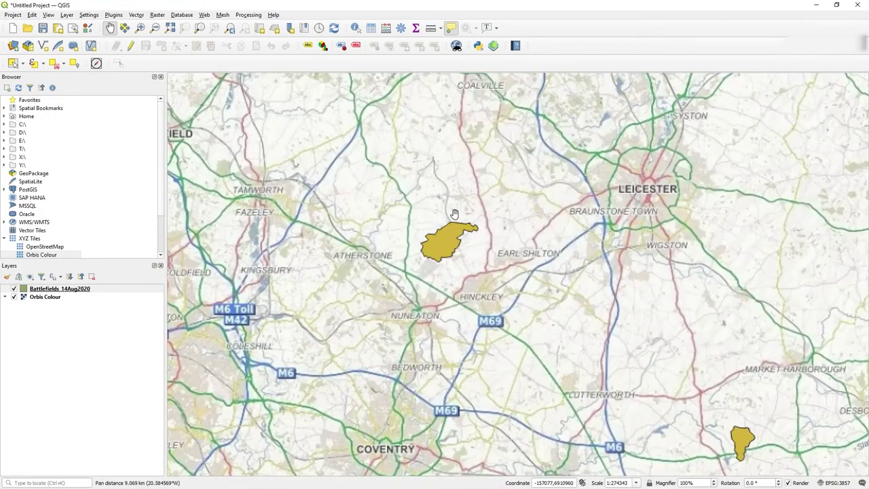
pyautogui.scroll(2, 458, 248)
pyautogui.moveTo(465, 243); pyautogui.dragTo(487, 299)
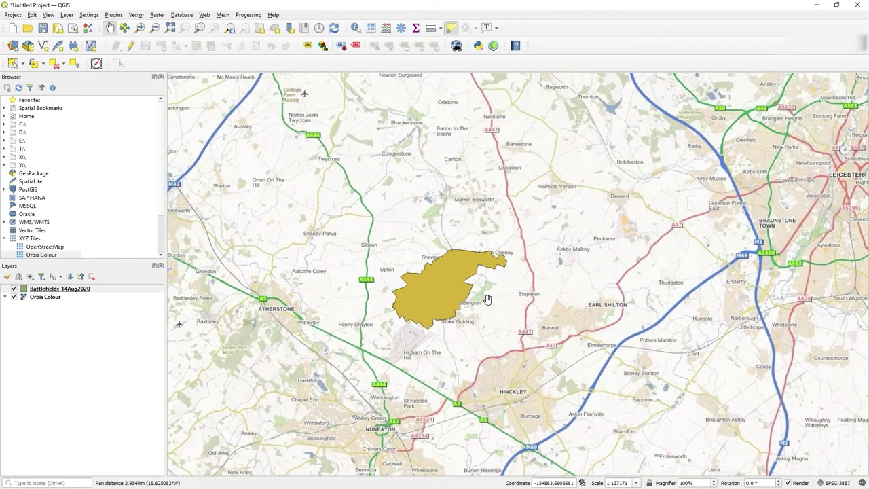
pyautogui.scroll(-5, 487, 299)
pyautogui.scroll(5, 487, 299)
# Identify the polygon, showing its Battle of Bosworth (Field) 1485 attributes, then return to panning.
pyautogui.click(358, 28)
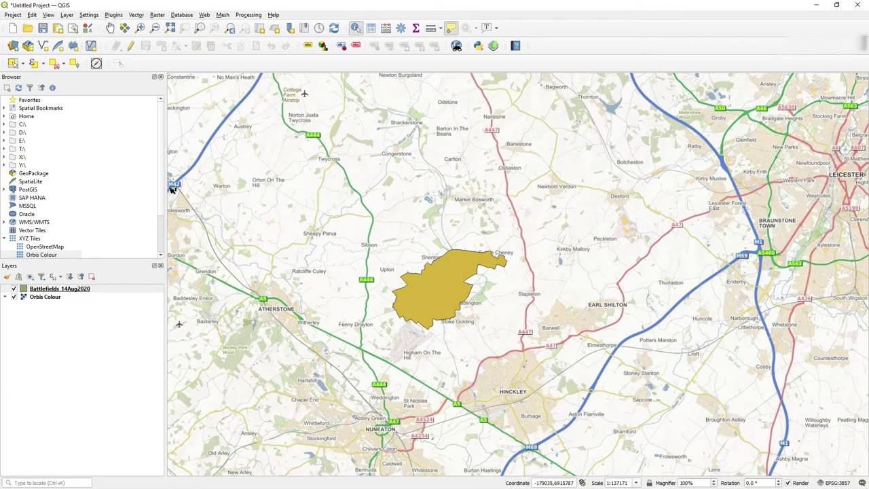
pyautogui.click(78, 290)
pyautogui.click(464, 267)
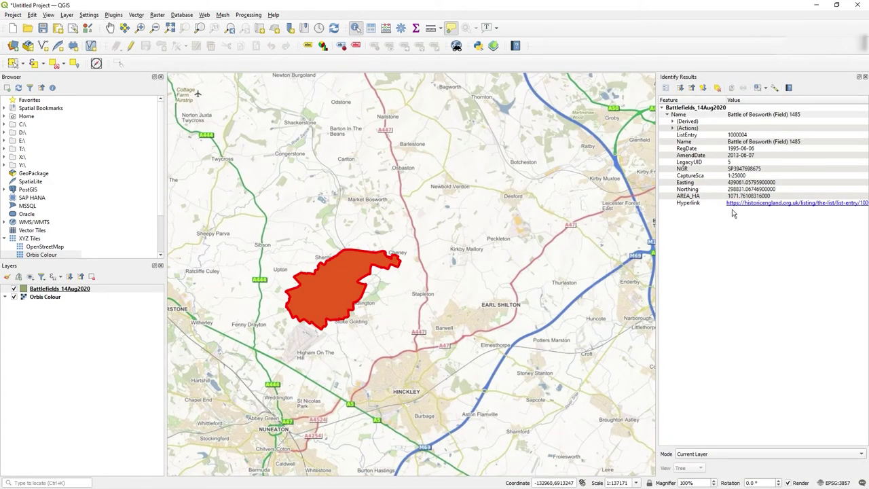
pyautogui.scroll(-3, 395, 264)
pyautogui.scroll(1, 396, 263)
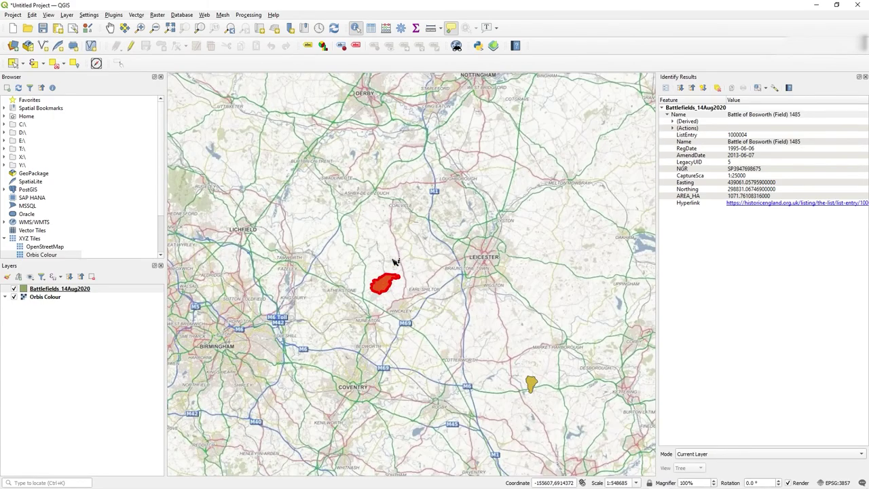
pyautogui.click(110, 28)
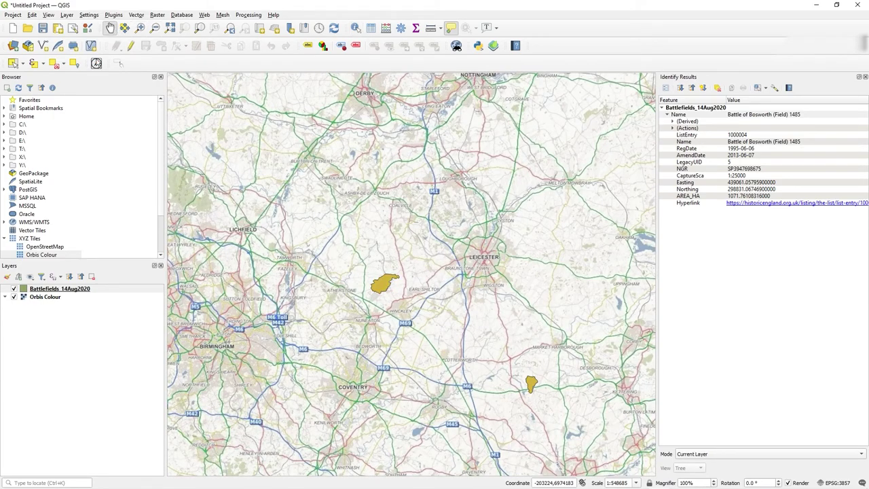
pyautogui.rightClick(66, 288)
# Open and close the Battlefields layer properties, then pan south and zoom out over the Midlands.
pyautogui.click(95, 473)
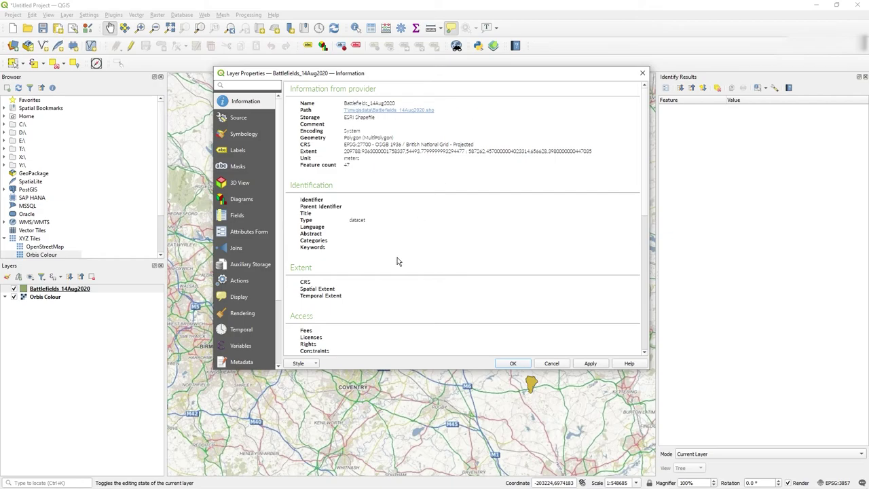
pyautogui.click(643, 73)
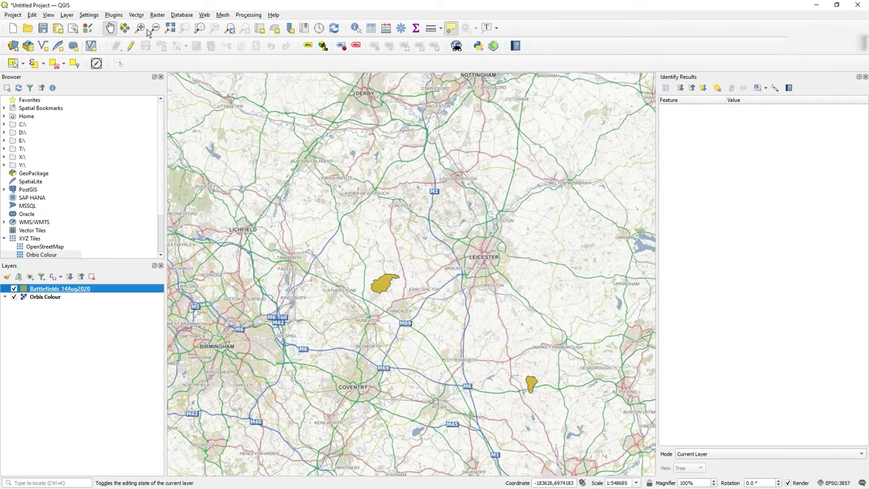
pyautogui.moveTo(452, 319); pyautogui.dragTo(427, 230)
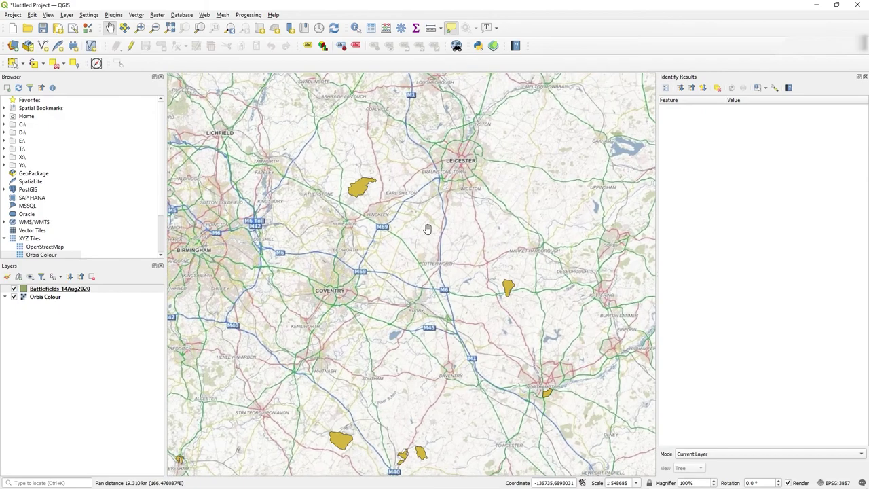
pyautogui.moveTo(411, 330); pyautogui.dragTo(410, 305)
pyautogui.scroll(-1, 410, 302)
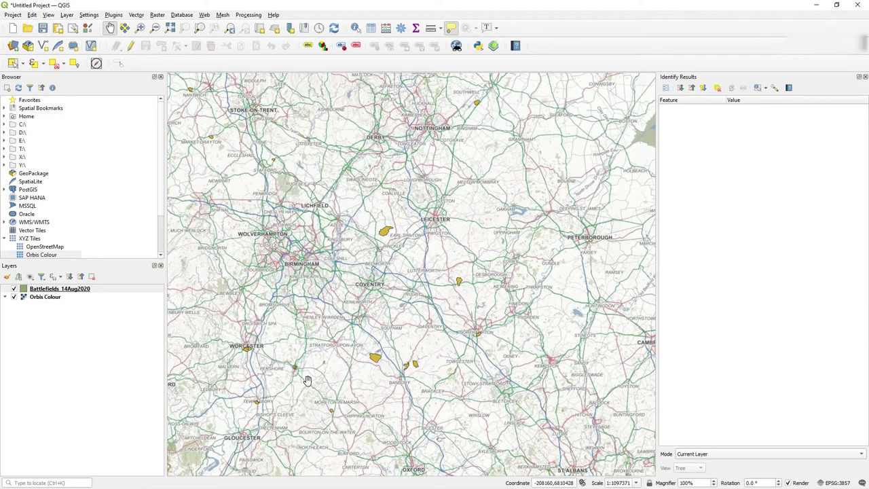
# Bring PowerShell ISE forward and minimise it again to return to the map.
pyautogui.moveTo(545, 484)
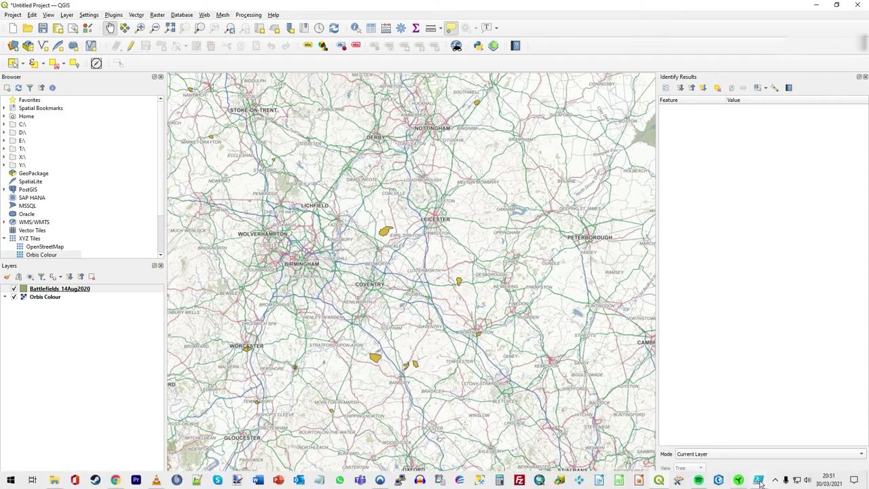
pyautogui.moveTo(759, 481)
pyautogui.click(766, 441)
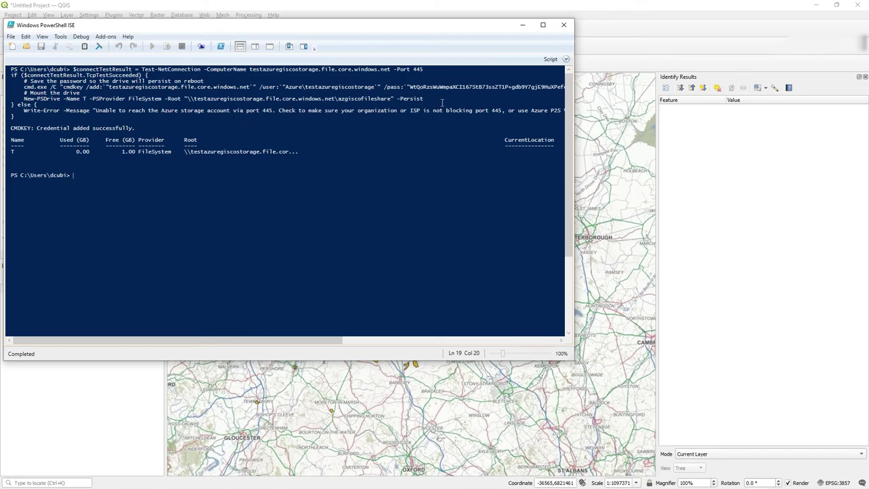
pyautogui.click(521, 27)
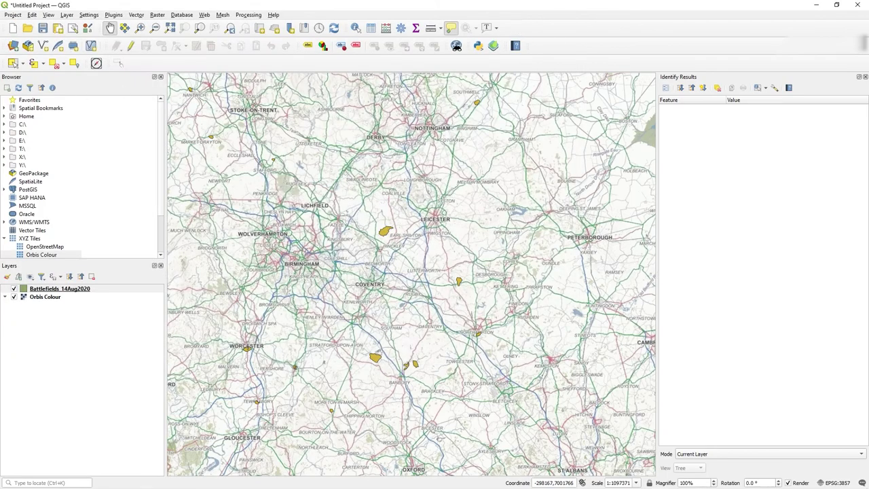
# In the Azure portal, open mygisdata and view Battlefields_14Aug2020.shp's properties.
pyautogui.moveTo(79, 485)
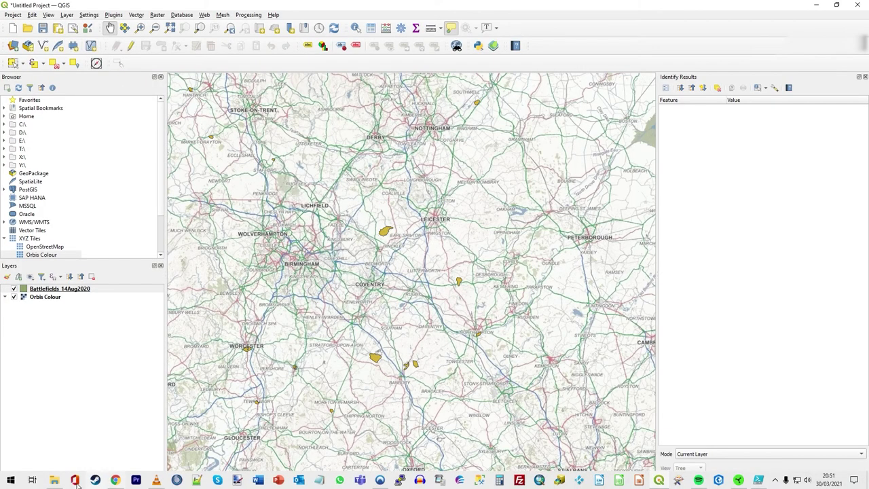
pyautogui.moveTo(117, 478)
pyautogui.click(123, 460)
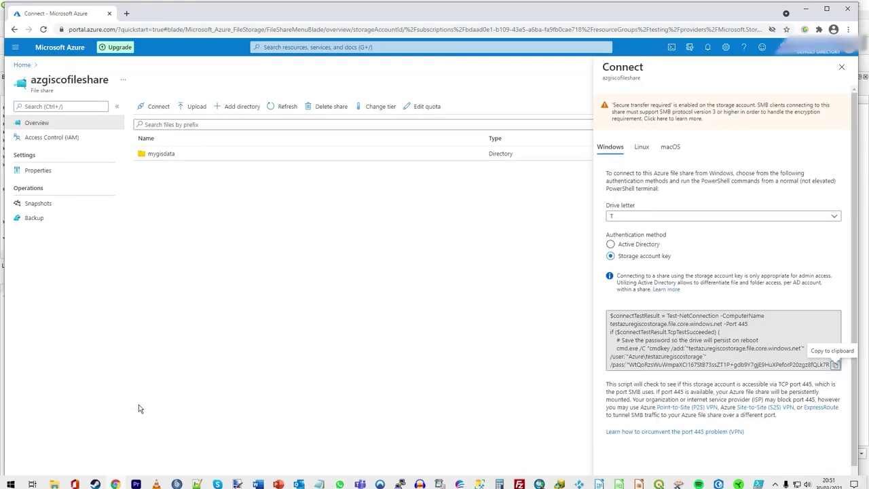
pyautogui.click(156, 156)
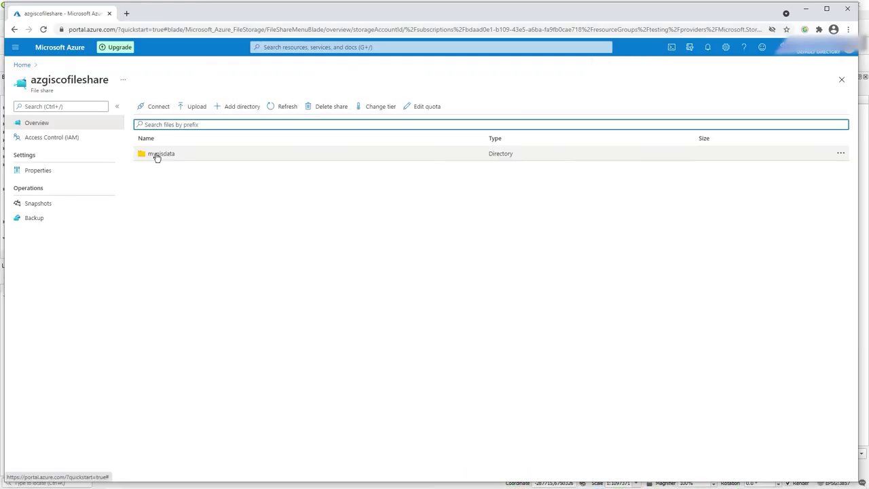
pyautogui.click(156, 157)
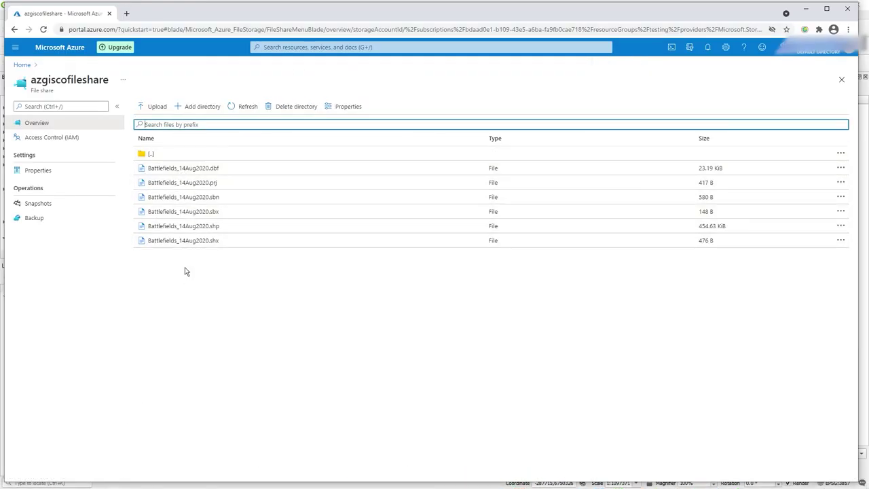
pyautogui.click(172, 229)
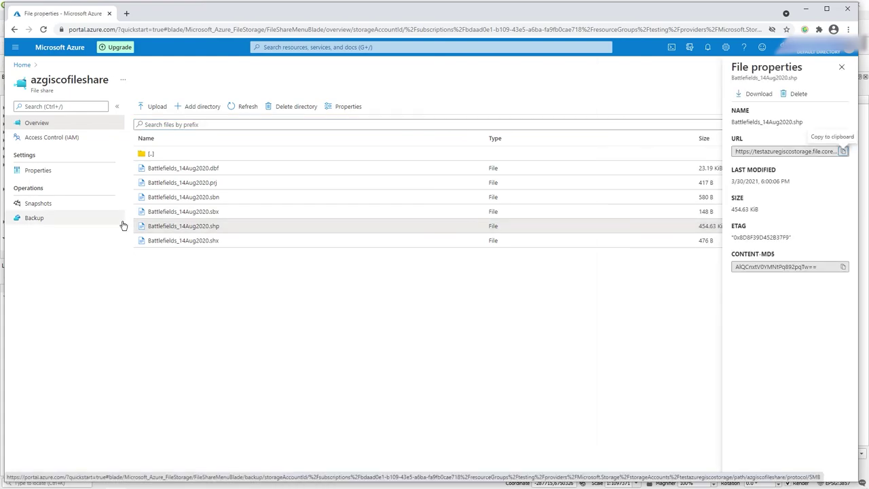
# Attempt to delete the shapefile, which fails as in use, then dismiss the notification and panel.
pyautogui.click(796, 93)
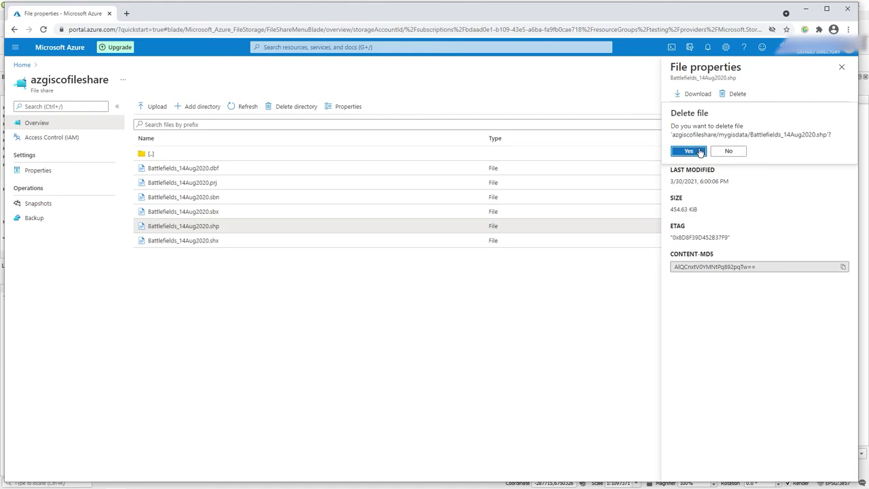
pyautogui.click(699, 154)
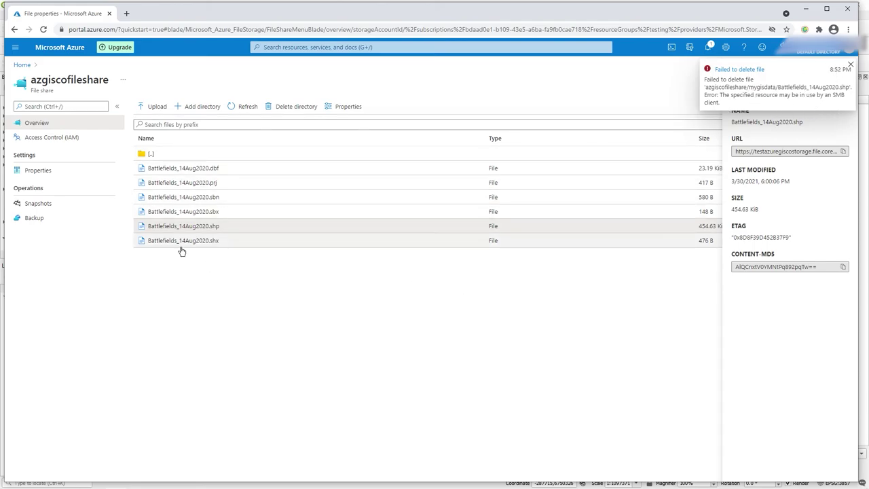
pyautogui.click(851, 65)
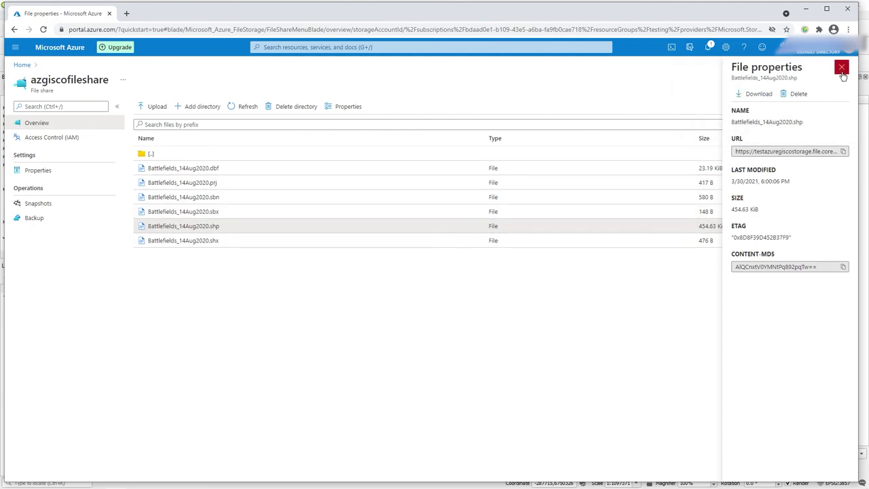
pyautogui.click(842, 66)
# Minimise Chrome to return to QGIS and reposition the map around Southam.
pyautogui.click(805, 9)
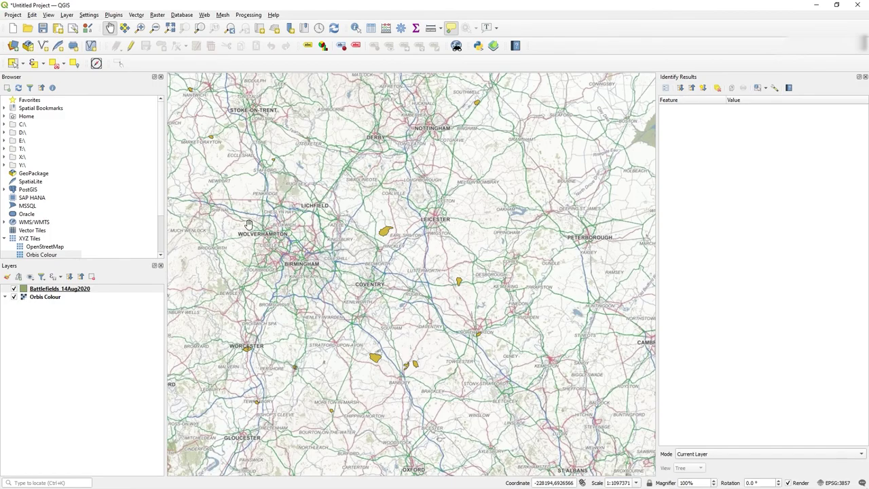
pyautogui.moveTo(381, 284); pyautogui.dragTo(365, 276)
pyautogui.scroll(-3, 367, 278)
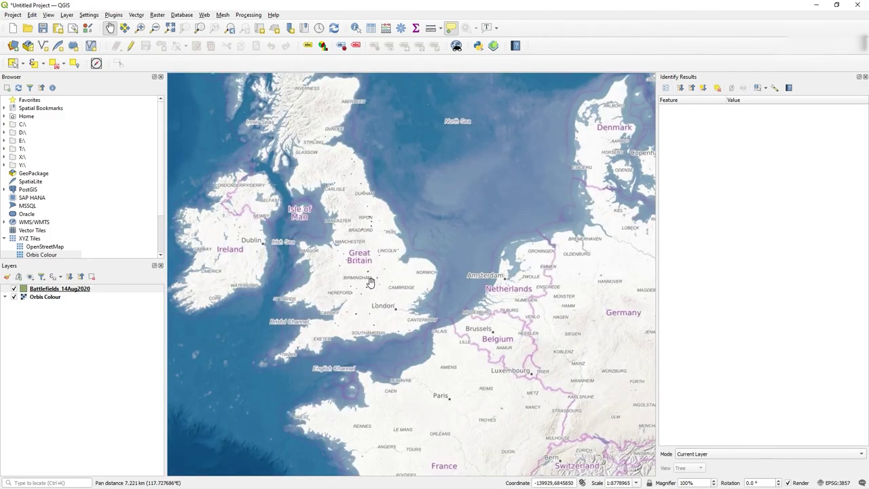
pyautogui.scroll(4, 370, 281)
pyautogui.scroll(-1, 368, 282)
pyautogui.moveTo(368, 282); pyautogui.dragTo(397, 280)
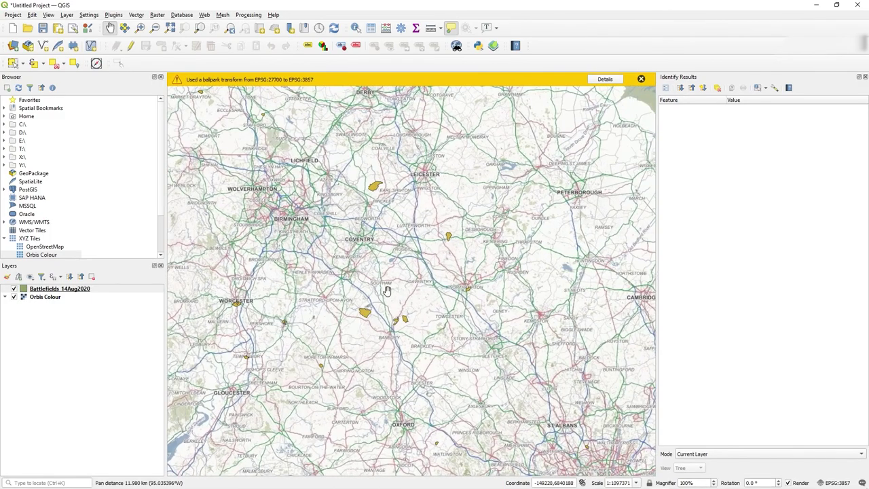
pyautogui.scroll(2, 378, 303)
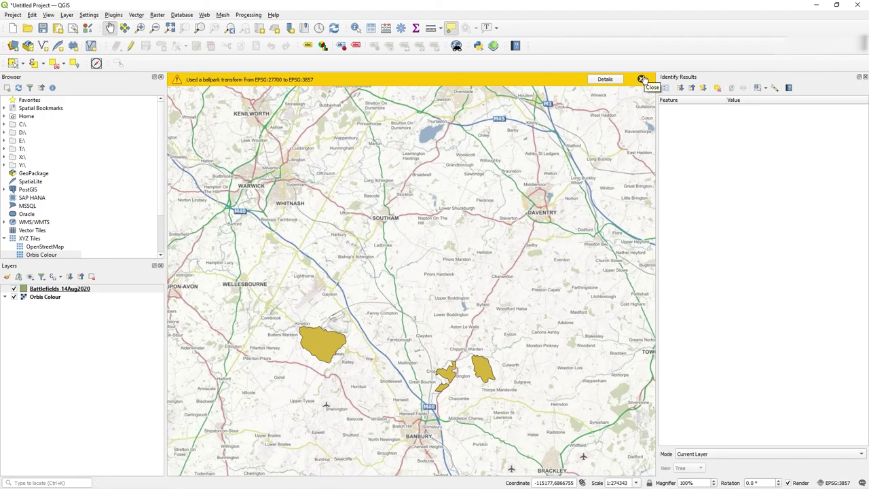
# Dismiss the ballpark-transform warning and zoom in on the Kineton battlefield north of Banbury.
pyautogui.click(641, 80)
pyautogui.moveTo(410, 354); pyautogui.dragTo(399, 279)
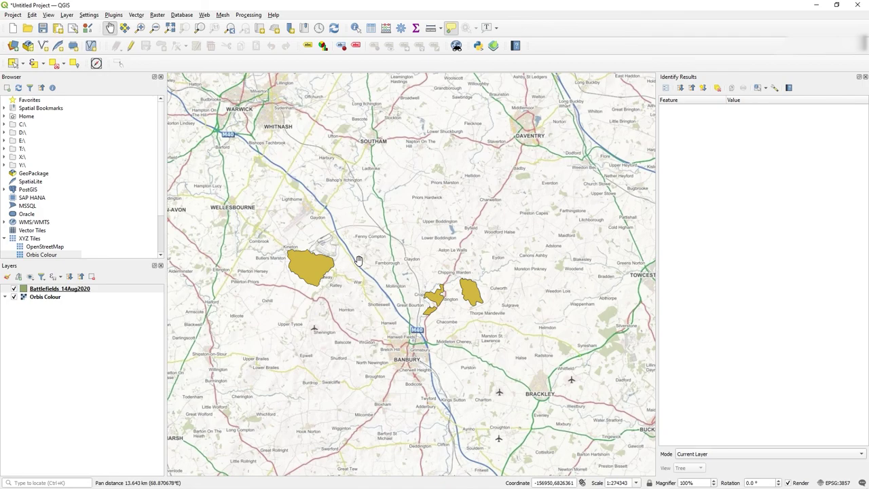
pyautogui.scroll(-1, 357, 259)
pyautogui.scroll(1, 358, 260)
pyautogui.scroll(1, 359, 260)
pyautogui.moveTo(359, 260); pyautogui.dragTo(434, 277)
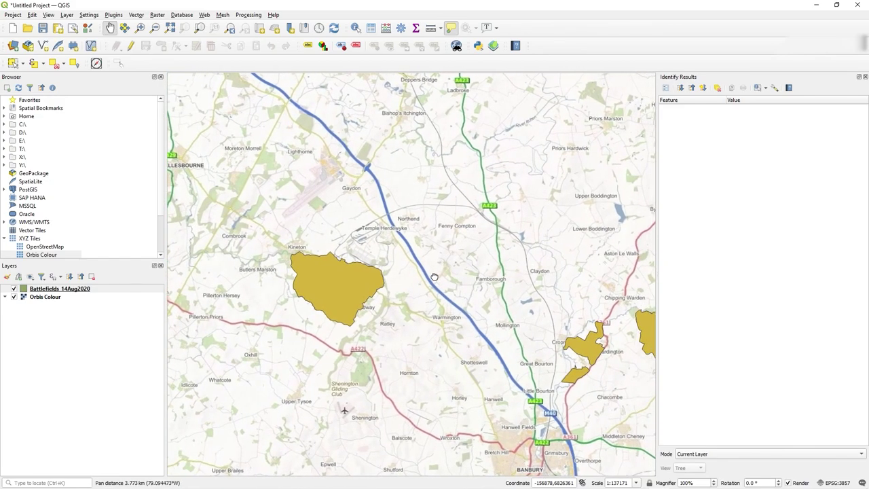